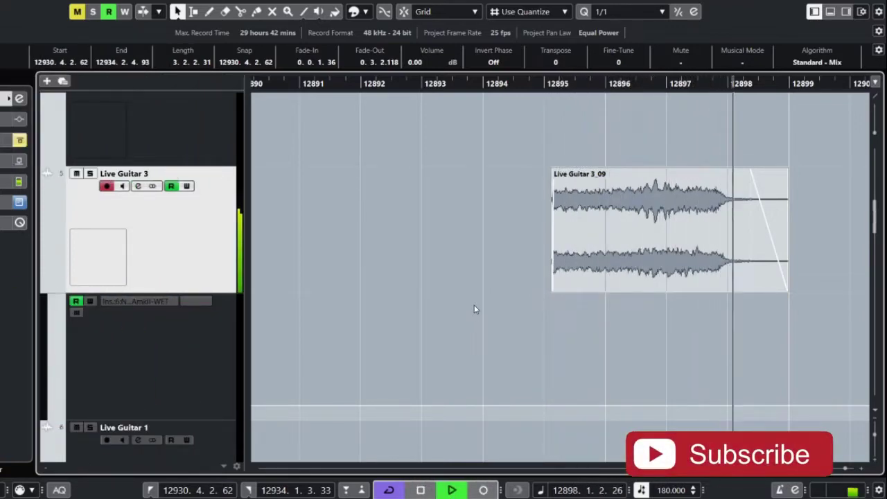
Step: Place the playback cursor just before the Live Guitar 3 clip that starts near bar 12931 and play it through
{"action": "key", "text": "space"}
{"action": "key", "text": "g"}
{"action": "key", "text": "g"}
{"action": "key", "text": "g"}
{"action": "key", "text": "g"}
{"action": "key", "text": "g"}
{"action": "key", "text": "g"}
{"action": "key", "text": "g"}
{"action": "key", "text": "g"}
{"action": "key", "text": "g"}
{"action": "key", "text": "g"}
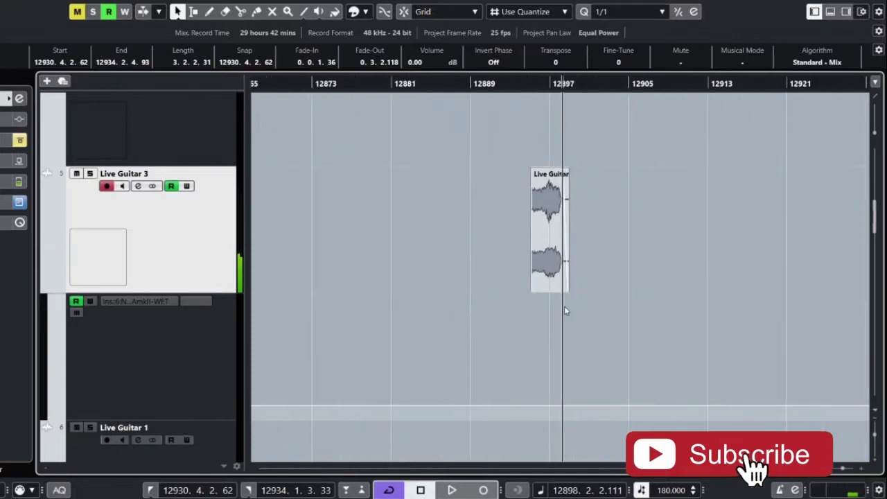
{"action": "key", "text": "g"}
{"action": "key", "text": "g"}
{"action": "left_click", "coordinate": [785, 85]}
{"action": "key", "text": "h"}
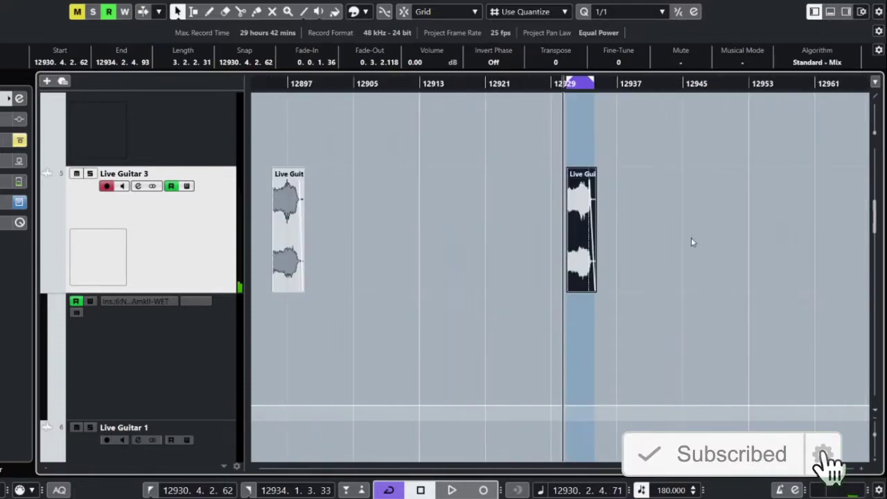
{"action": "key", "text": "h"}
{"action": "key", "text": "h"}
{"action": "key", "text": "h"}
{"action": "key", "text": "h"}
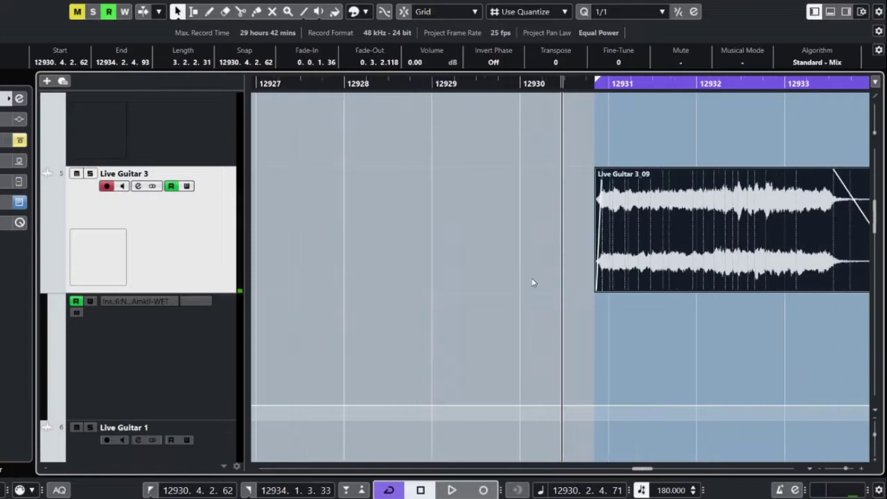
{"action": "key", "text": "g"}
{"action": "key", "text": "space"}
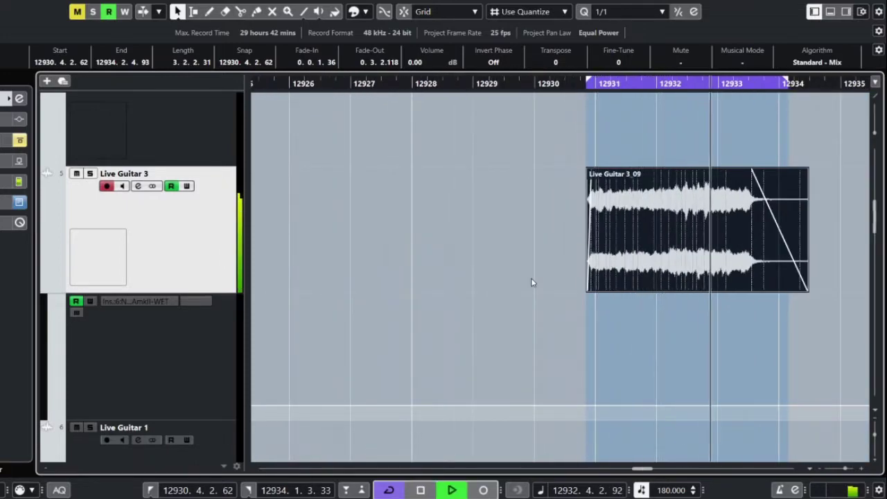
{"action": "key", "text": "space"}
Step: Return to the earlier Live Guitar 3 clip and place the playback cursor just before it, in bar 12894
{"action": "key", "text": "g"}
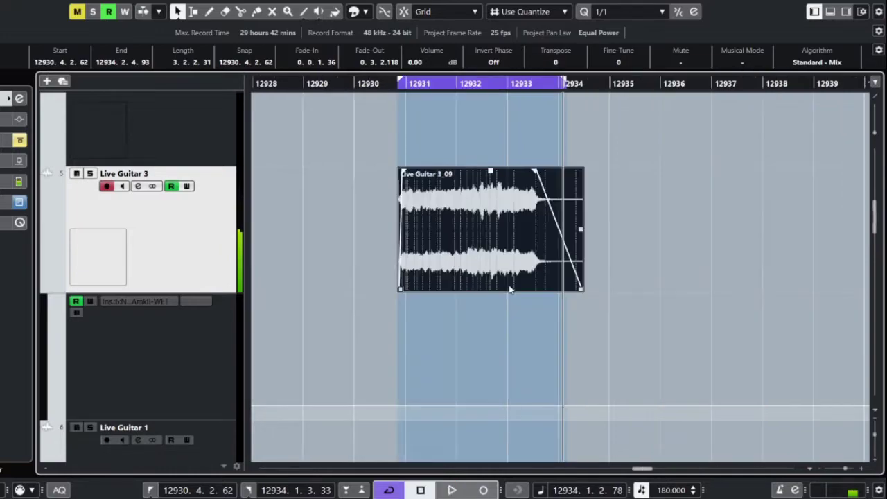
{"action": "key", "text": "g"}
{"action": "key", "text": "g"}
{"action": "key", "text": "g"}
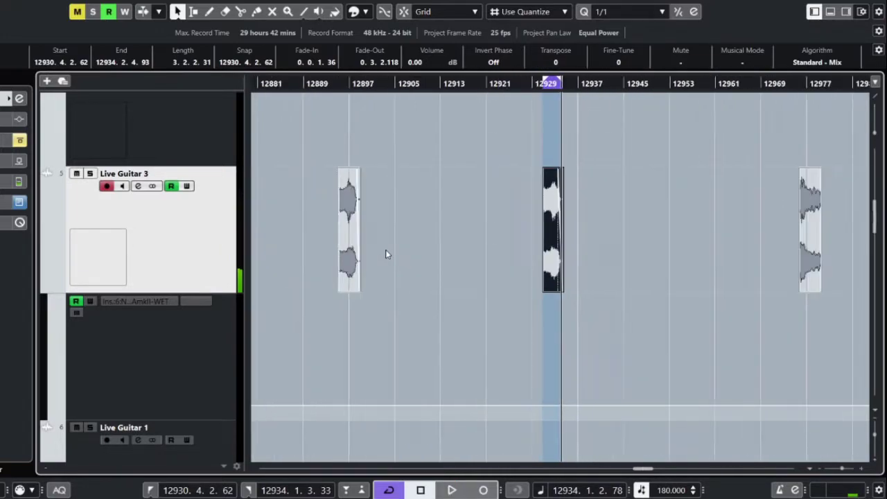
{"action": "left_click", "coordinate": [335, 84]}
{"action": "key", "text": "h"}
{"action": "key", "text": "h"}
{"action": "key", "text": "h"}
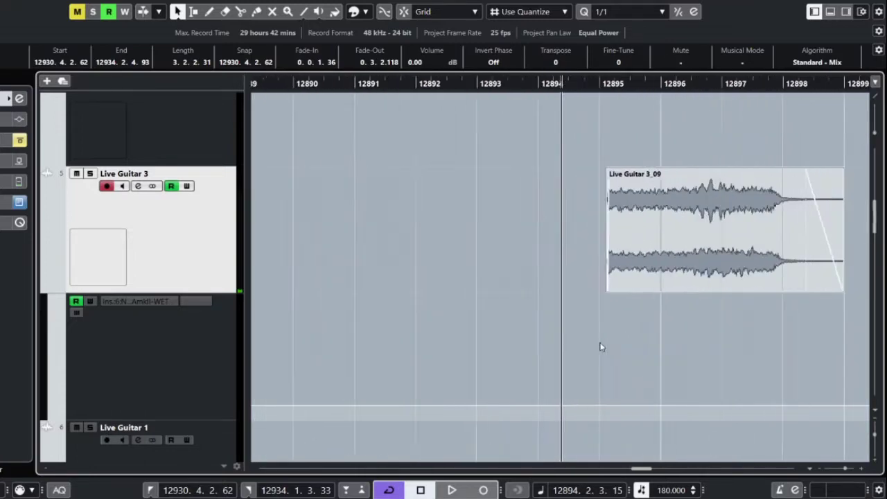
{"action": "key", "text": "g"}
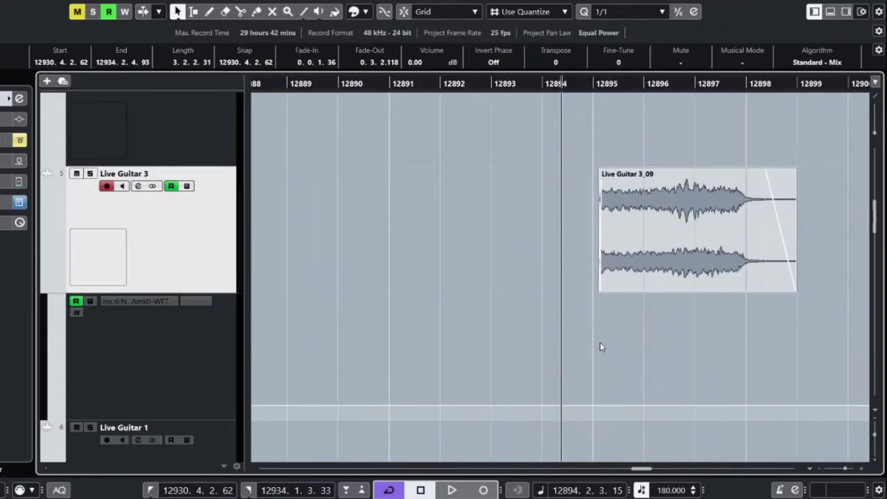
{"action": "left_click", "coordinate": [579, 86]}
{"action": "key", "text": "h"}
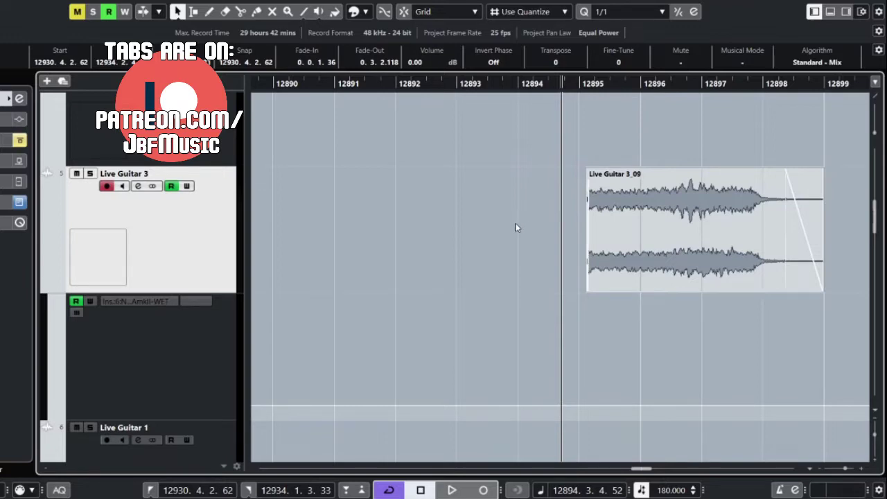
Step: Move the playback cursor back to bar 12930, just before the selected Live Guitar 3 clip
{"action": "key", "text": "g"}
{"action": "key", "text": "g"}
{"action": "key", "text": "g"}
{"action": "key", "text": "g"}
{"action": "key", "text": "g"}
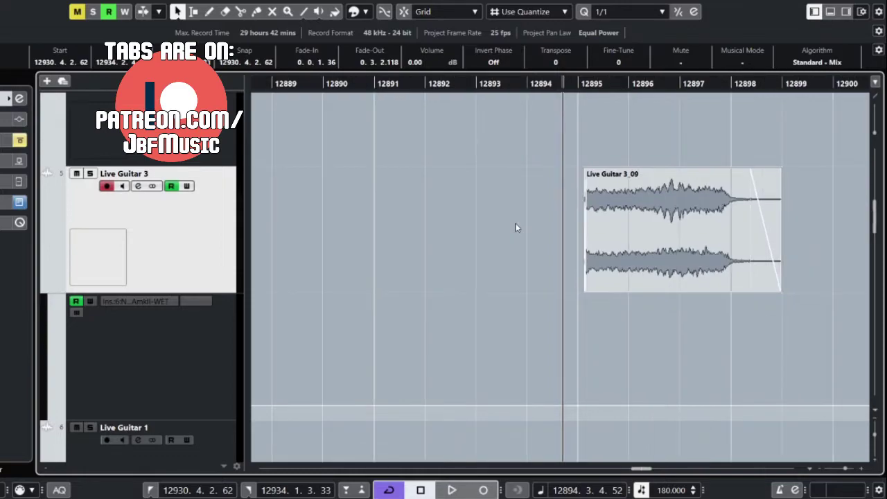
{"action": "key", "text": "g"}
{"action": "key", "text": "g"}
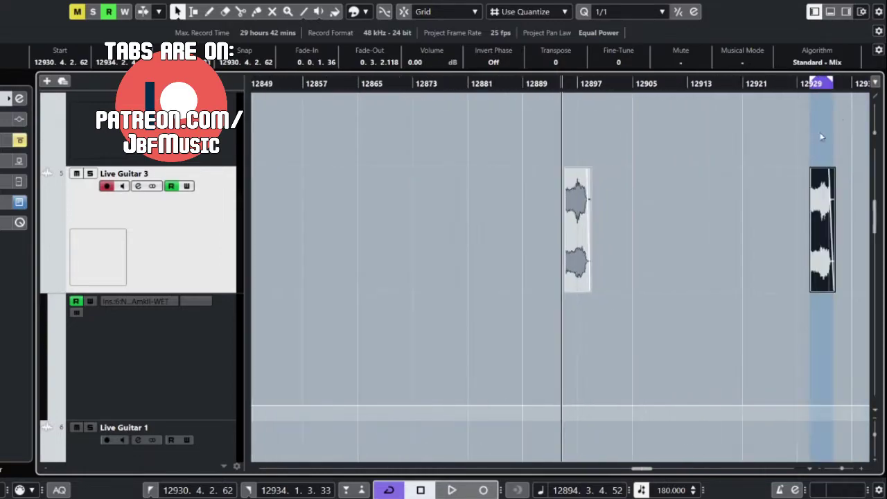
{"action": "left_click", "coordinate": [815, 84]}
{"action": "key", "text": "h"}
{"action": "key", "text": "h"}
{"action": "key", "text": "h"}
{"action": "key", "text": "h"}
{"action": "key", "text": "h"}
{"action": "key", "text": "h"}
{"action": "key", "text": "h"}
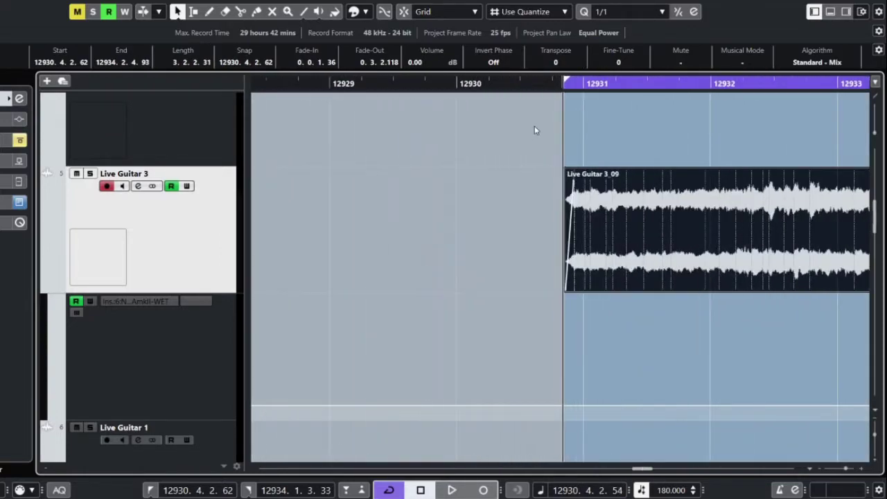
{"action": "key", "text": "g"}
{"action": "key", "text": "g"}
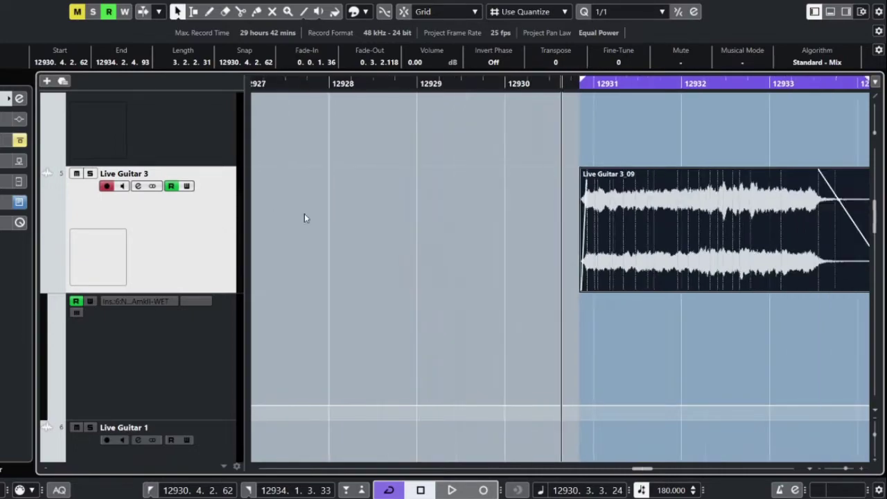
Step: Open the channel settings of Live Guitar 3 and compare the clip's playback with the equalizer bypassed and active
{"action": "left_click", "coordinate": [138, 186]}
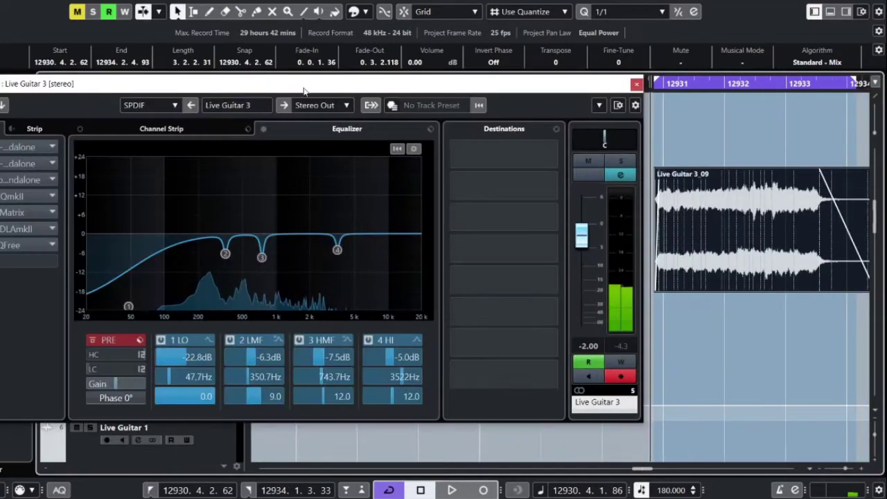
{"action": "left_click", "coordinate": [264, 129]}
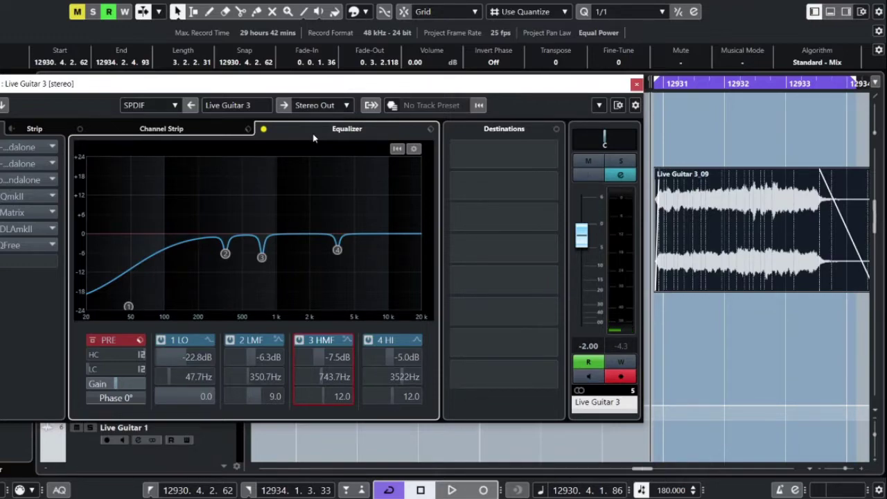
{"action": "key", "text": "space"}
{"action": "left_click", "coordinate": [263, 129]}
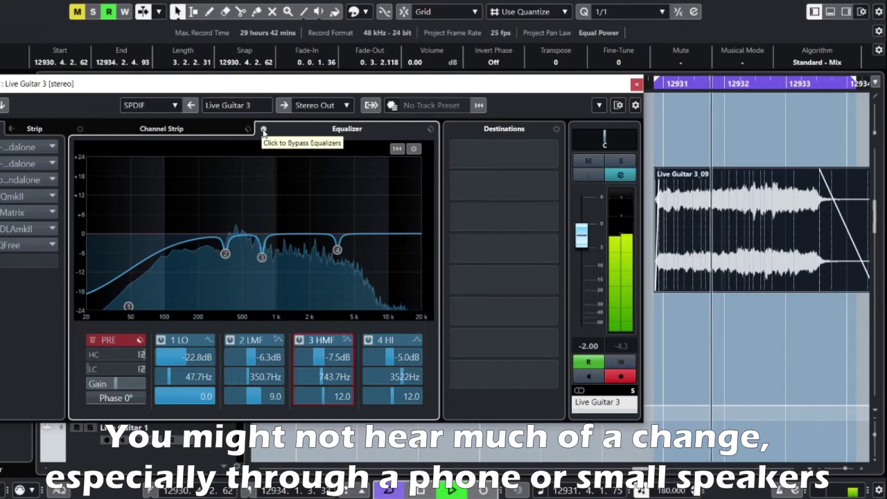
{"action": "left_click", "coordinate": [263, 129]}
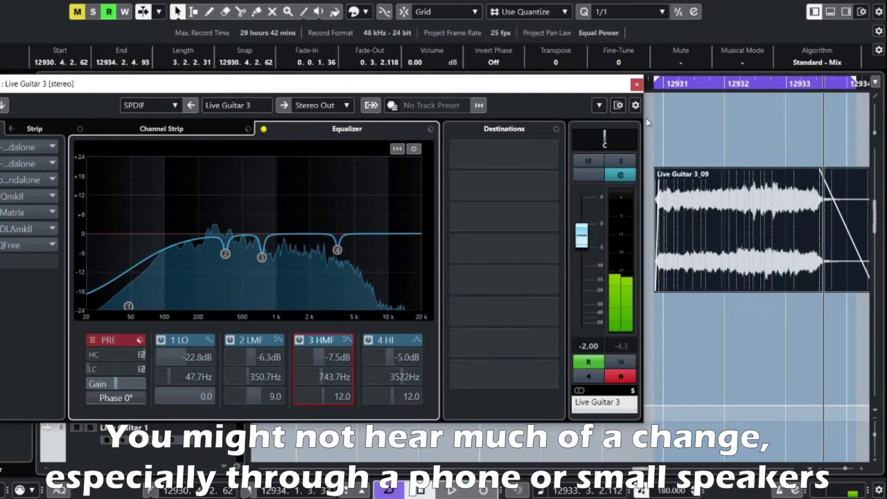
Step: Deactivate the 1 LO, 2 LMF and 3 HMF equalizer bands, leaving only the 4 HI band active
{"action": "left_click", "coordinate": [162, 341]}
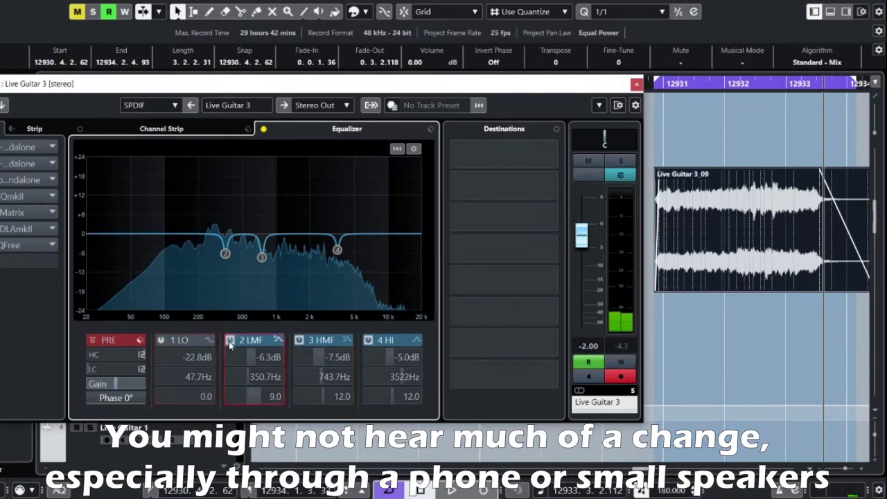
{"action": "left_click", "coordinate": [298, 340]}
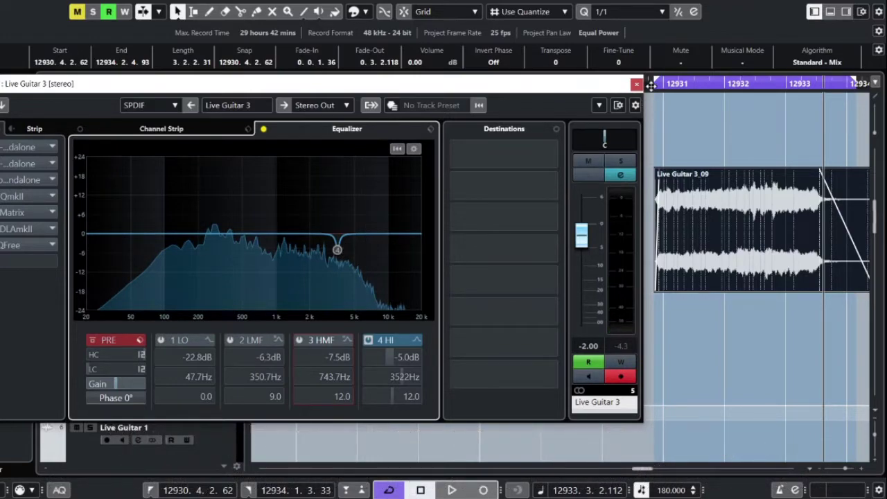
{"action": "left_click", "coordinate": [368, 339]}
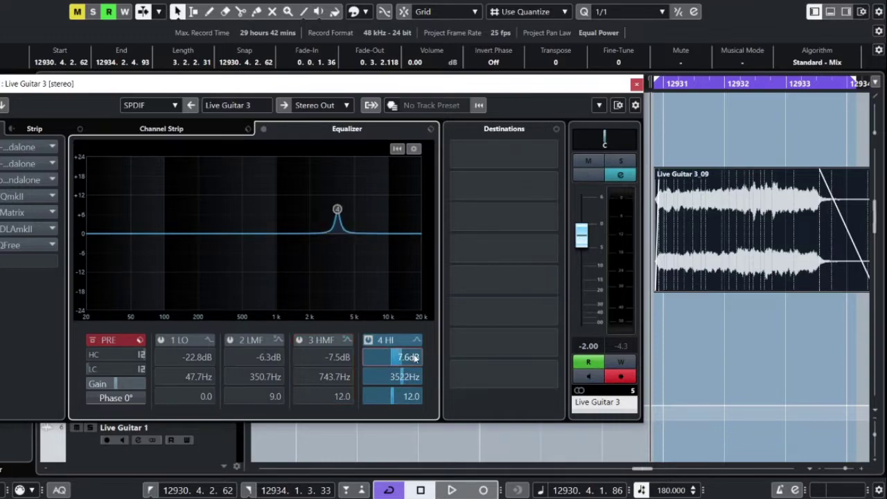
Step: Boost the 4 HI band at 3522 Hz to about 12.7 dB and compare playback with the band on and off
{"action": "key", "text": "space"}
{"action": "scroll", "coordinate": [412, 357], "scroll_direction": "up", "scroll_amount": 4}
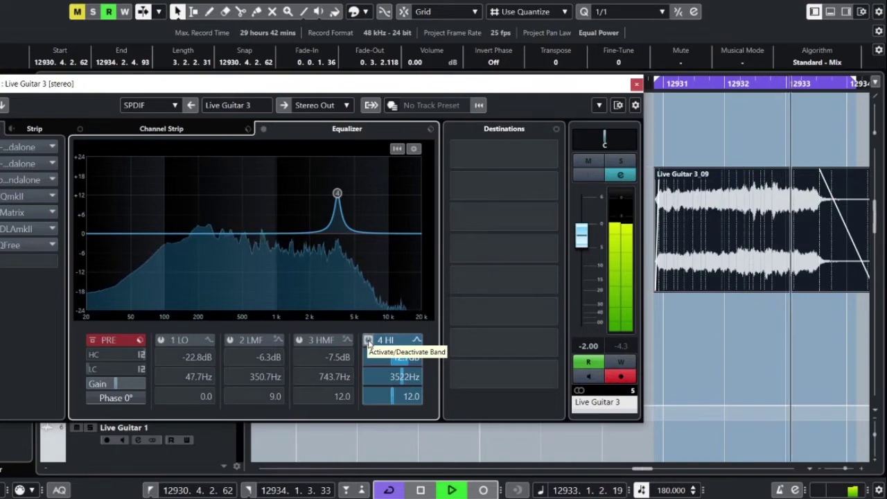
{"action": "key", "text": "space"}
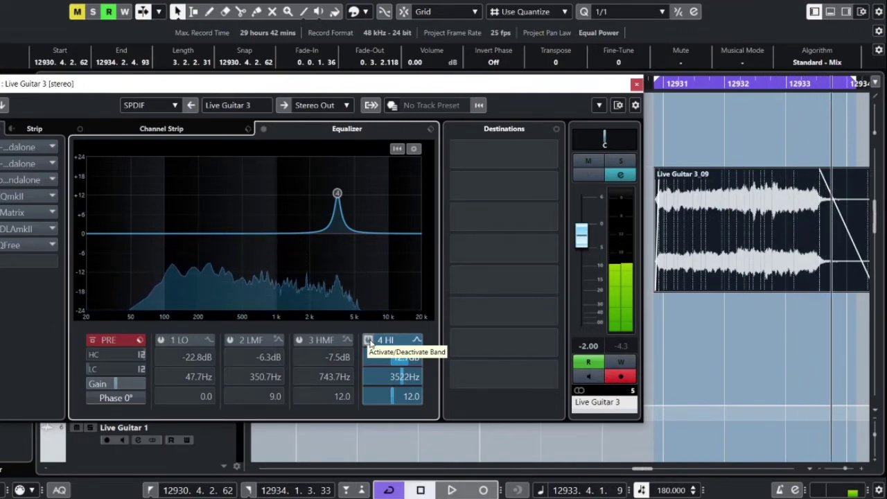
{"action": "left_click", "coordinate": [369, 340]}
{"action": "key", "text": "space"}
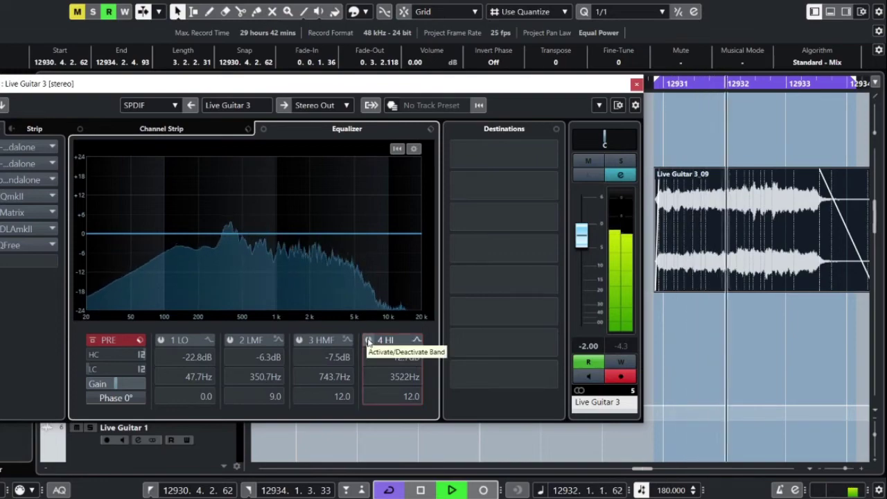
Step: Set the 4 HI band's gain to -6.0 dB at 3522 Hz and compare playback with the cut on and off
{"action": "left_click", "coordinate": [370, 341]}
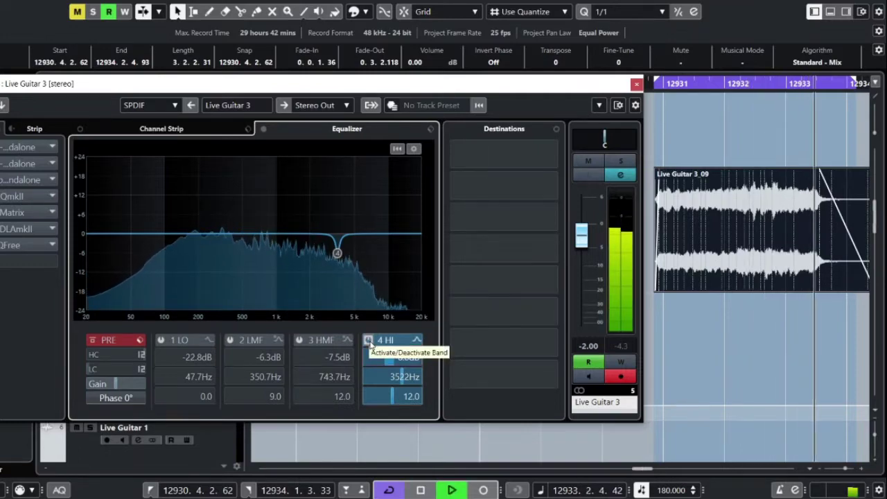
{"action": "left_click", "coordinate": [368, 340]}
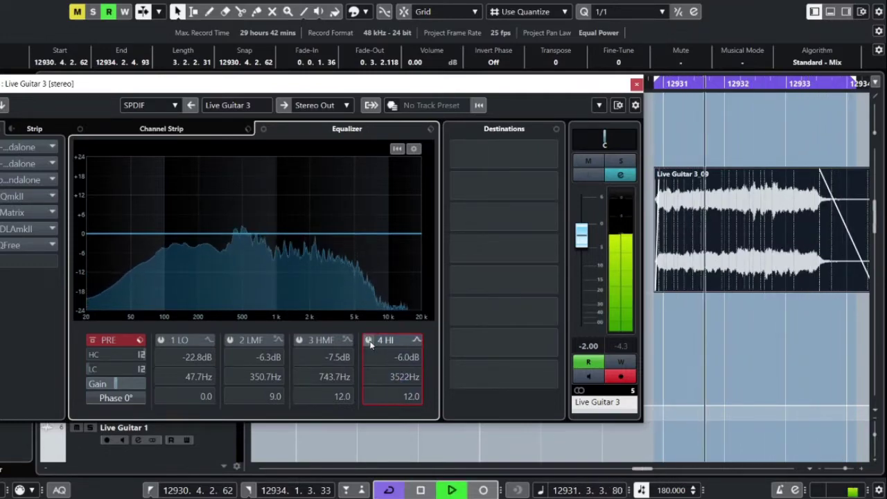
{"action": "left_click", "coordinate": [369, 340]}
{"action": "left_click", "coordinate": [369, 342]}
{"action": "left_click", "coordinate": [370, 341]}
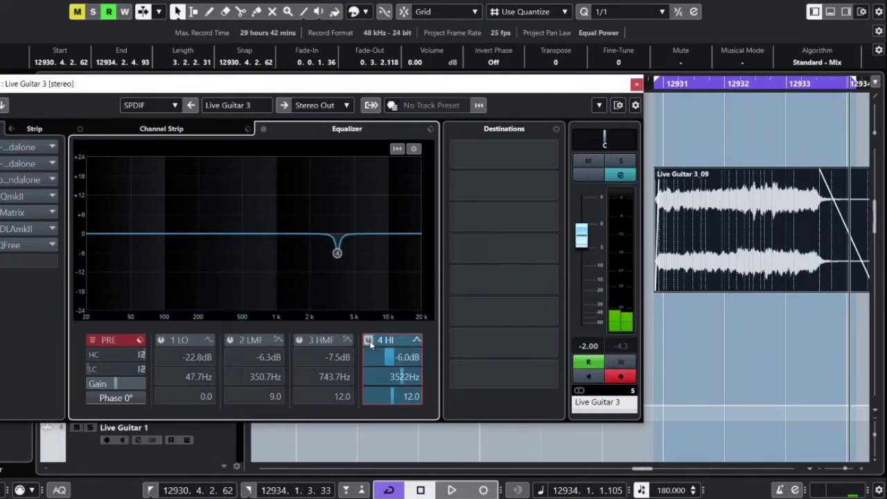
{"action": "left_click", "coordinate": [369, 340]}
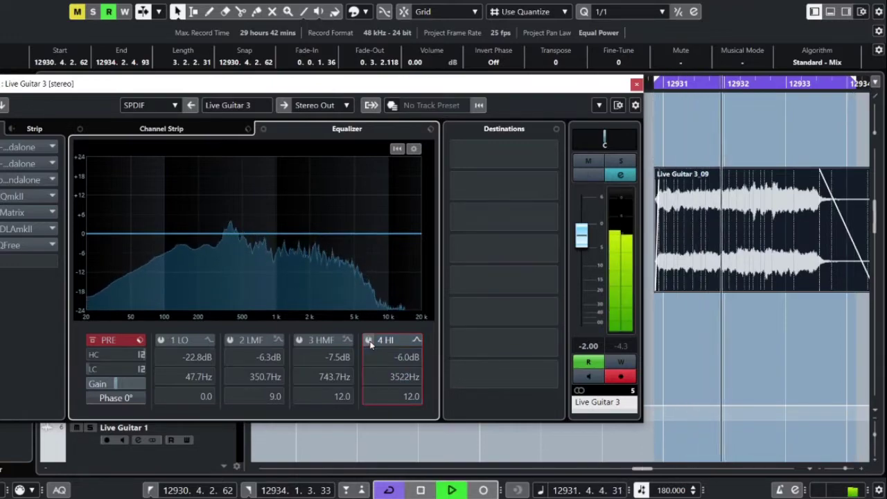
{"action": "left_click", "coordinate": [370, 342]}
{"action": "left_click", "coordinate": [369, 342]}
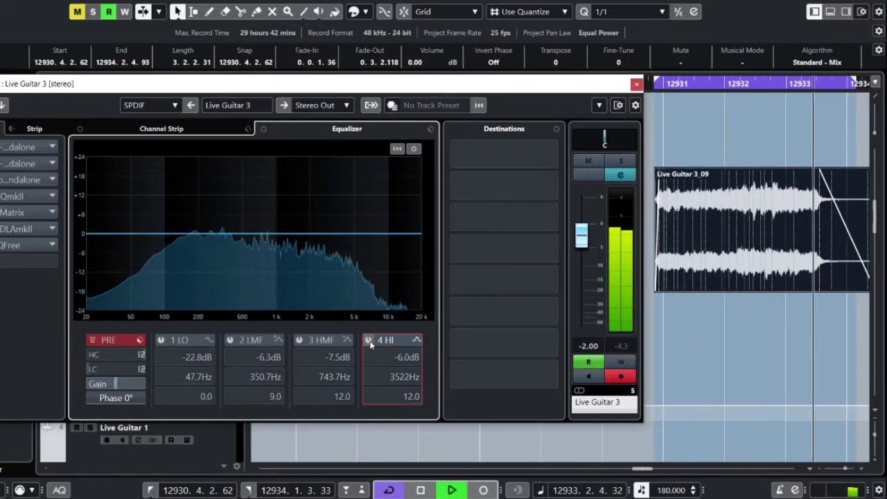
{"action": "left_click", "coordinate": [369, 342]}
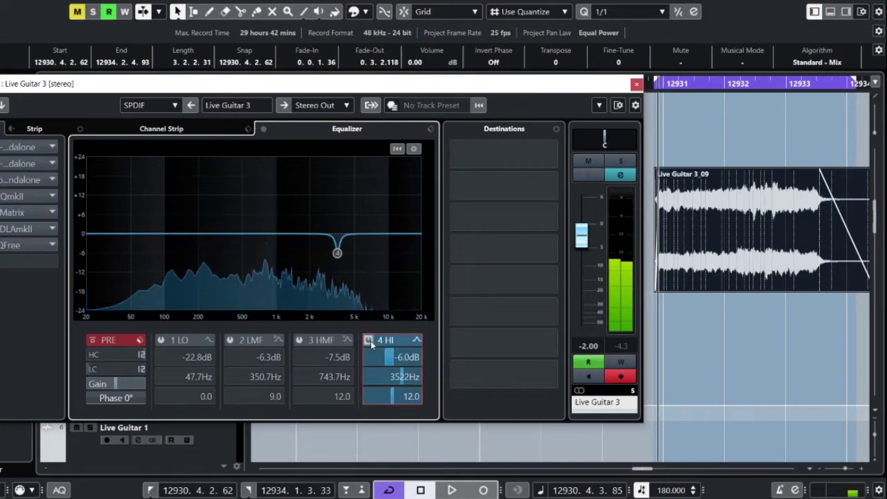
Step: Make 3 HMF the only active equalizer band and boost its gain at 743.7 Hz to about 11.2 dB
{"action": "left_click", "coordinate": [300, 340]}
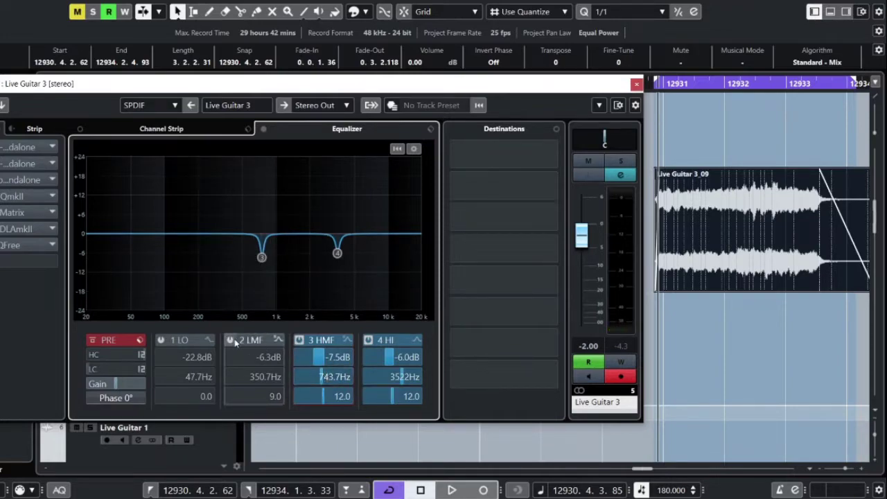
{"action": "left_click", "coordinate": [368, 340]}
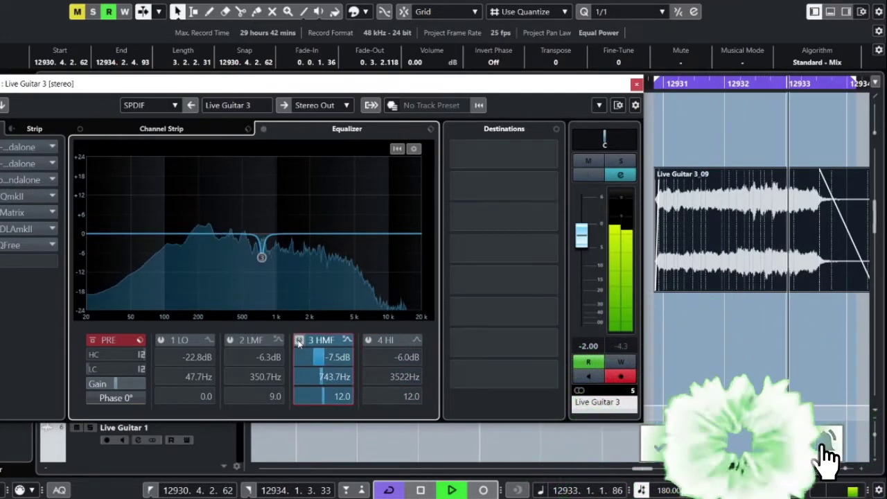
{"action": "left_click", "coordinate": [299, 341]}
{"action": "left_click", "coordinate": [299, 340]}
{"action": "left_click_drag", "start_coordinate": [311, 355], "coordinate": [356, 358]}
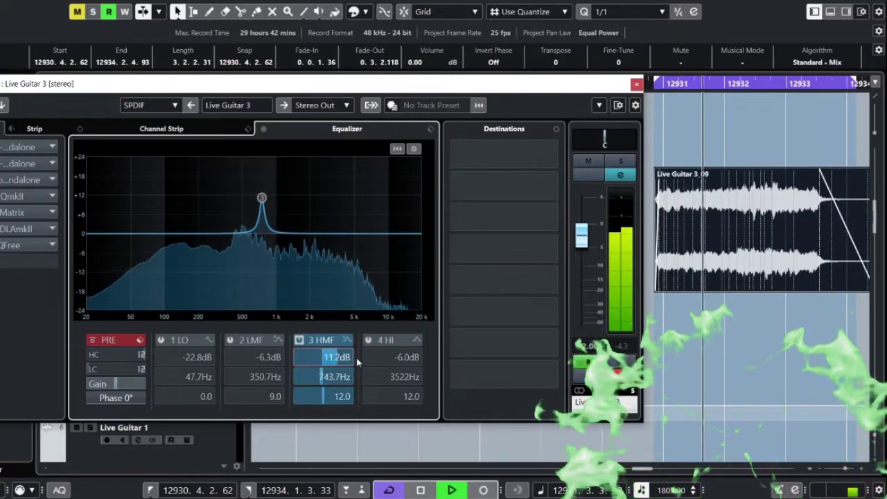
Step: Set the 3 HMF gain to -7.5 dB, compare playback with the cut on and off, and leave the band deactivated
{"action": "left_click_drag", "start_coordinate": [338, 359], "coordinate": [294, 356]}
{"action": "left_click", "coordinate": [299, 340]}
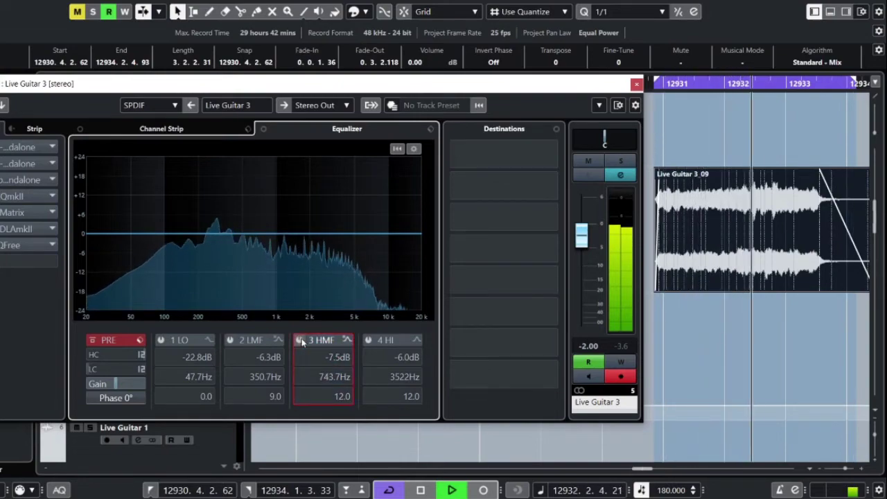
{"action": "left_click", "coordinate": [298, 340]}
{"action": "left_click", "coordinate": [298, 340]}
{"action": "key", "text": "space"}
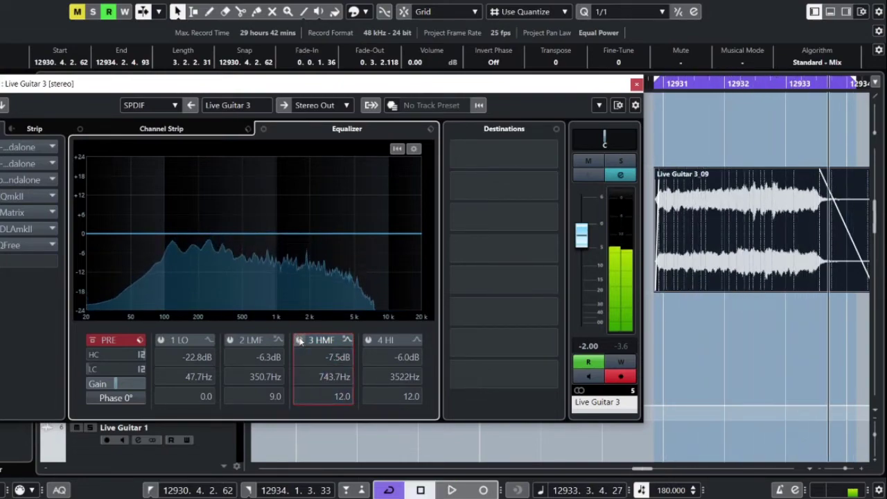
Step: Activate the 2 LMF band at 350.7 Hz, audition it boosted to about 7.9 dB, and lower its gain to -7.3 dB
{"action": "left_click", "coordinate": [230, 340]}
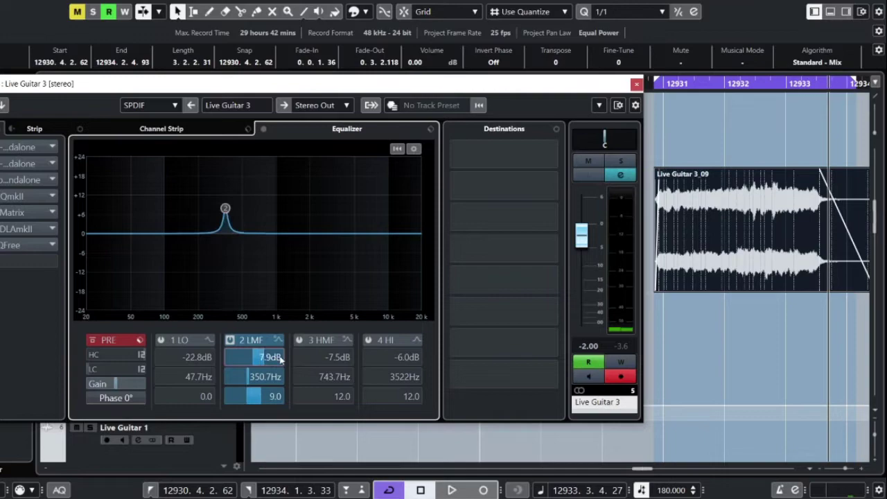
{"action": "key", "text": "space"}
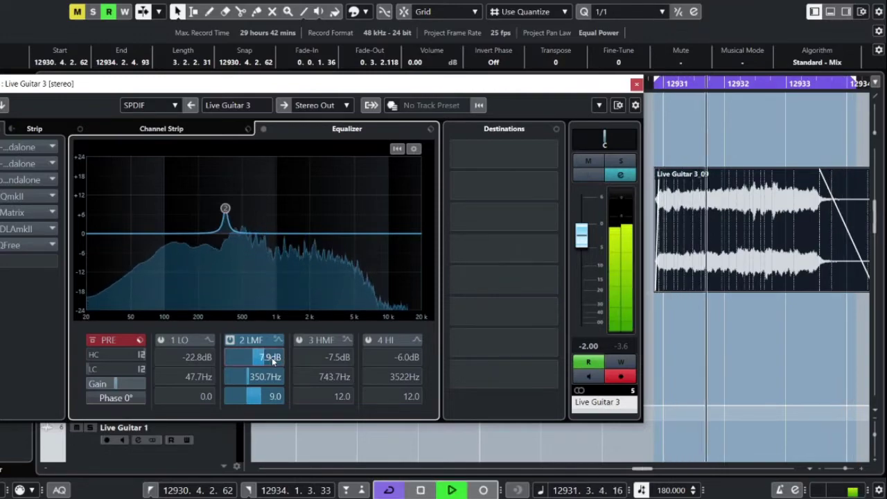
{"action": "mouse_move", "coordinate": [272, 358]}
{"action": "left_mouse_down"}
{"action": "mouse_move", "coordinate": [282, 358]}
{"action": "mouse_move", "coordinate": [263, 360]}
{"action": "left_mouse_up"}
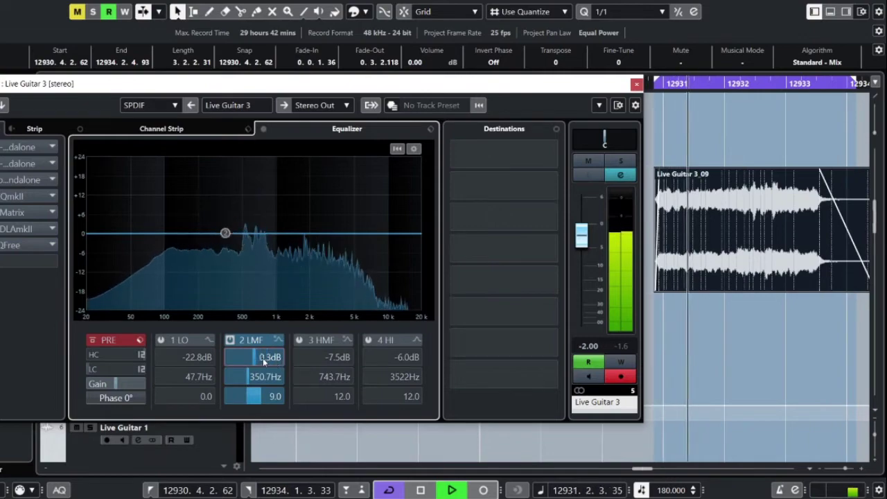
Step: Compare playback with the 2 LMF cut on and off, and leave the band deactivated
{"action": "left_click", "coordinate": [230, 339]}
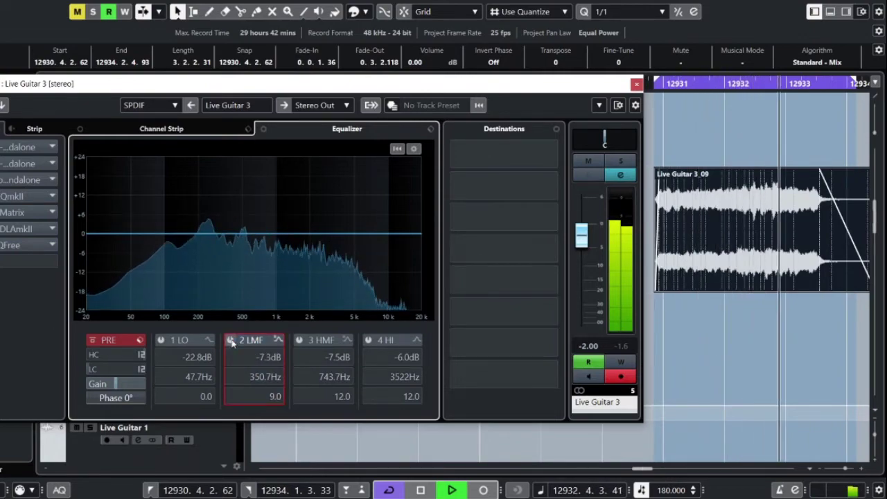
{"action": "left_click", "coordinate": [230, 341]}
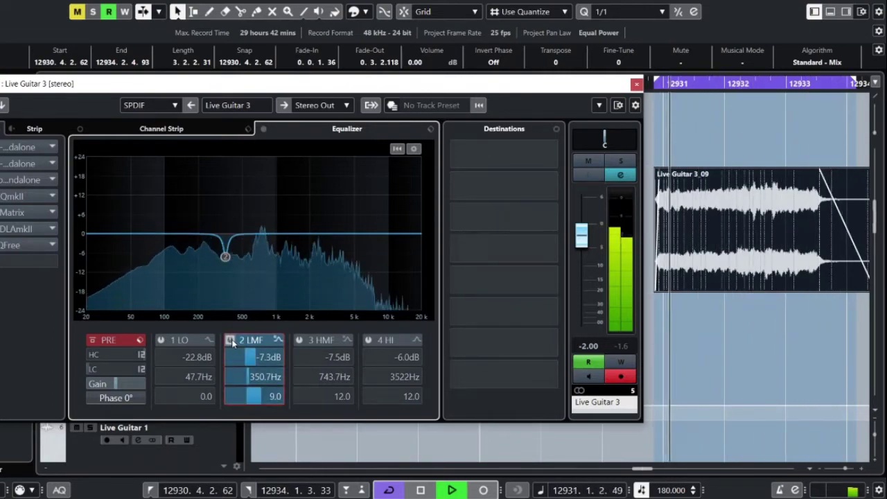
{"action": "left_click", "coordinate": [230, 340]}
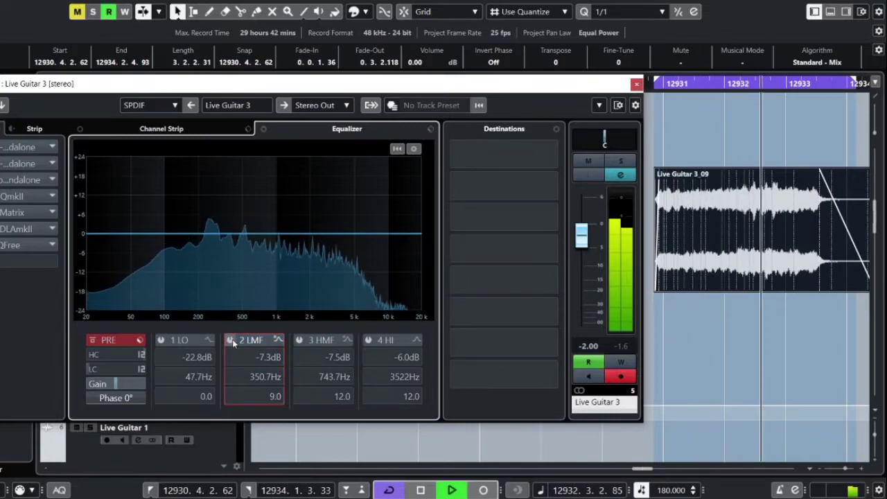
{"action": "left_click", "coordinate": [230, 339]}
{"action": "key", "text": "space"}
{"action": "left_click", "coordinate": [230, 339]}
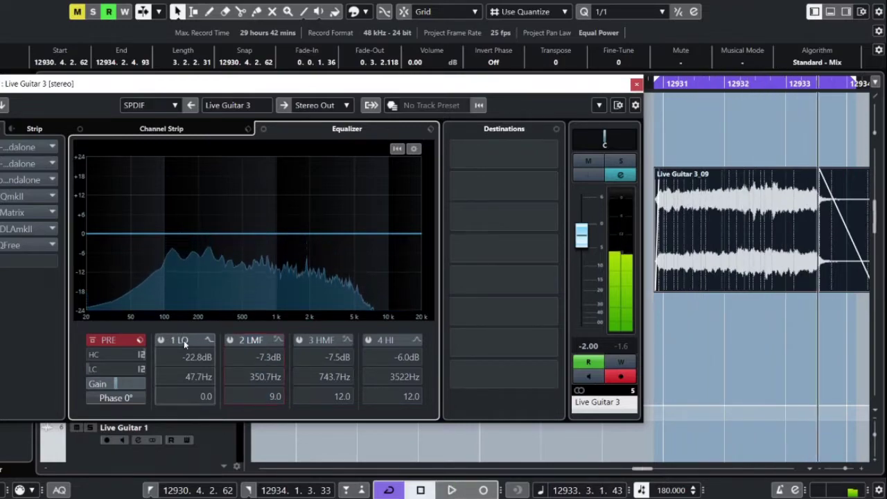
Step: Compare playback with the 1 LO cut of -22.8 dB at 47.7 Hz on and off, and leave the band active
{"action": "left_click", "coordinate": [161, 341]}
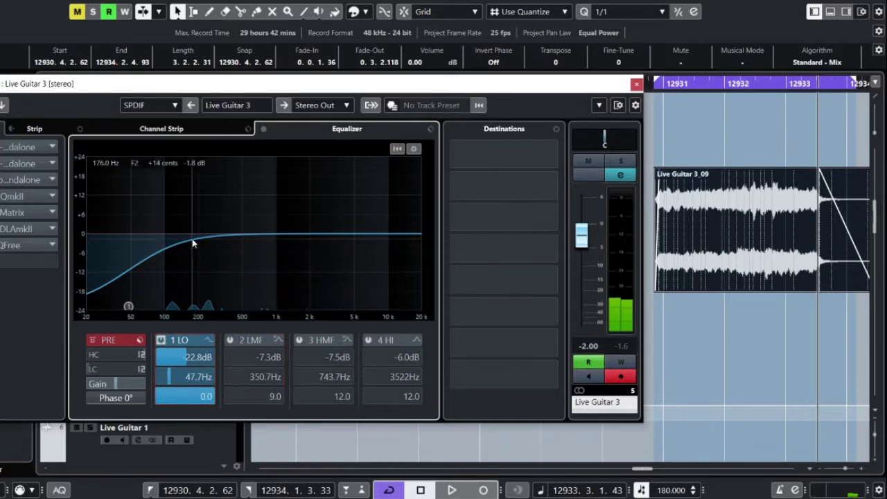
{"action": "left_click", "coordinate": [161, 340]}
{"action": "key", "text": "space"}
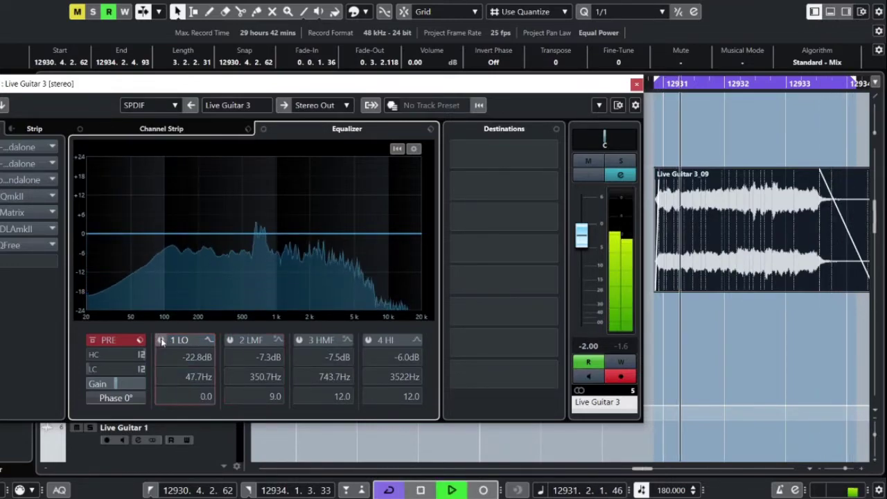
{"action": "left_click", "coordinate": [161, 340]}
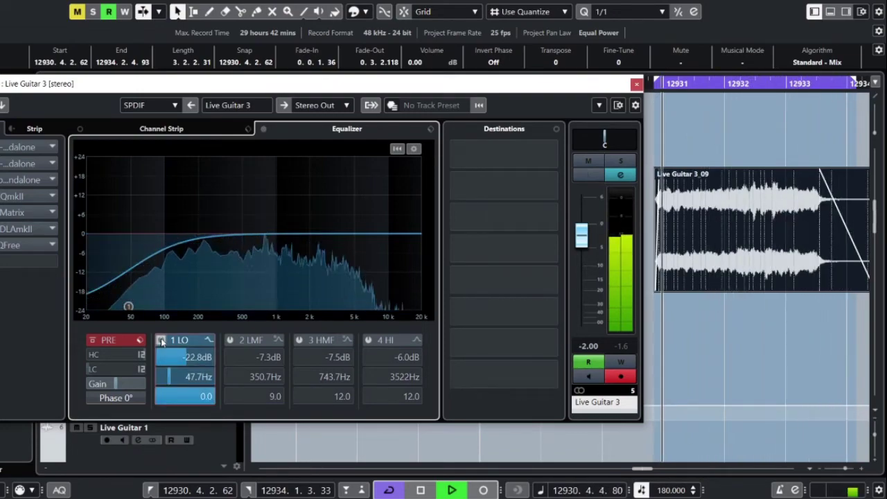
{"action": "left_click", "coordinate": [160, 340]}
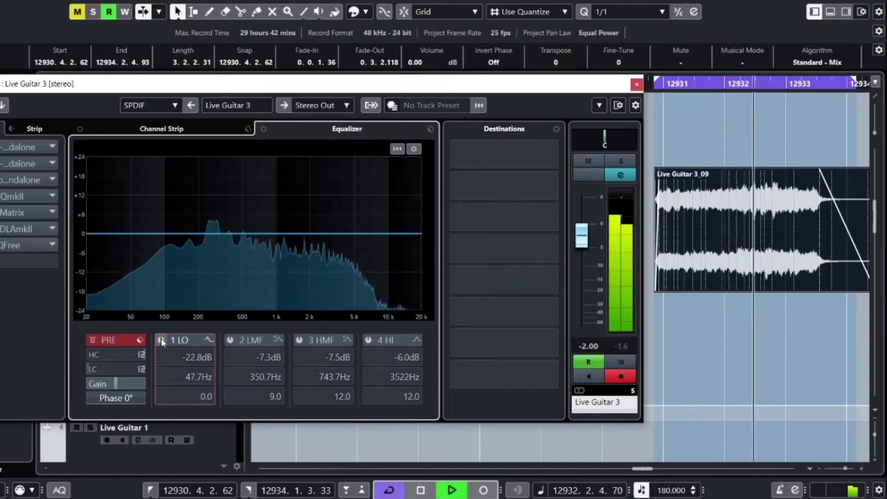
{"action": "left_click", "coordinate": [160, 341]}
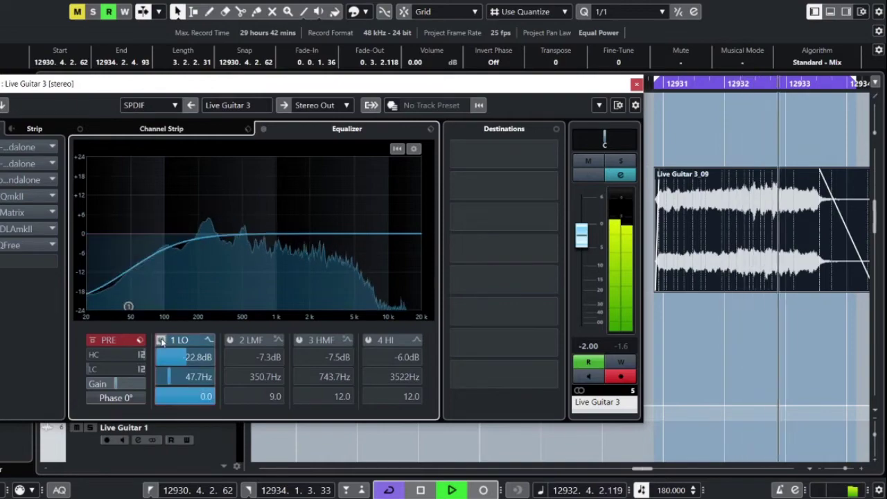
Step: Activate the 2 LMF, 3 HMF and 4 HI bands and compare playback with the whole equalizer bypassed and engaged
{"action": "left_click", "coordinate": [230, 340]}
{"action": "left_click", "coordinate": [298, 340]}
{"action": "left_click", "coordinate": [368, 341]}
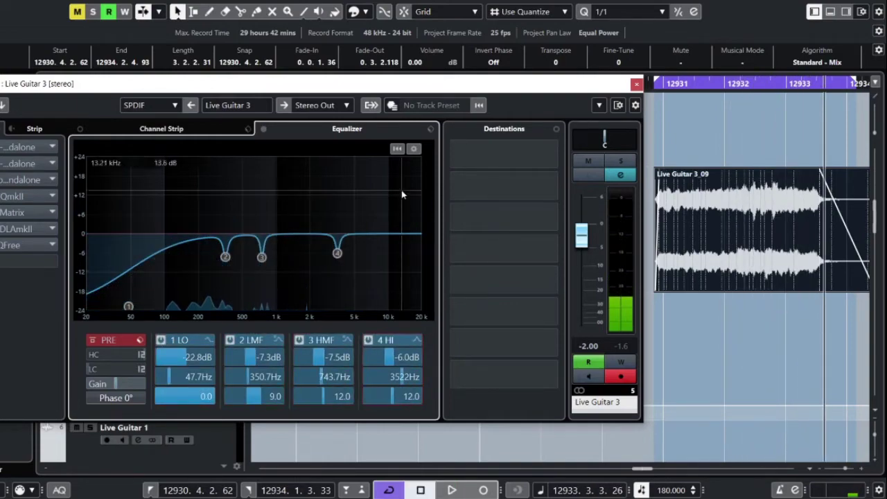
{"action": "left_click", "coordinate": [264, 130]}
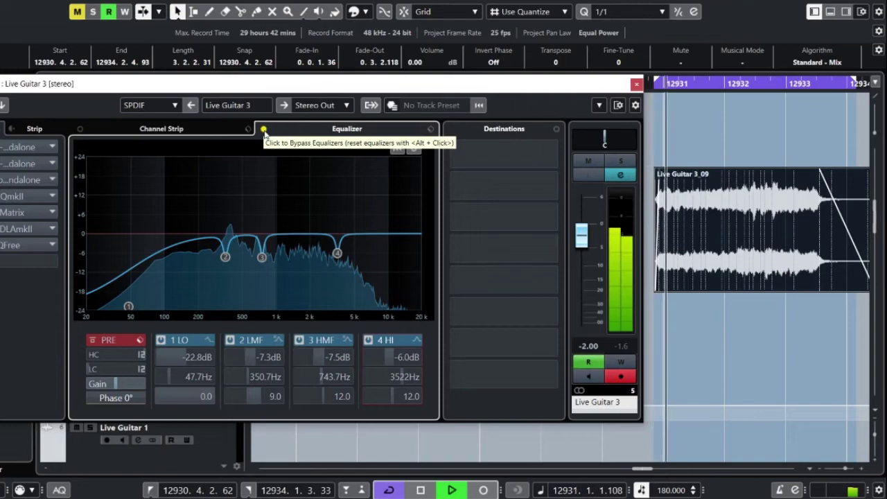
{"action": "left_click", "coordinate": [263, 130]}
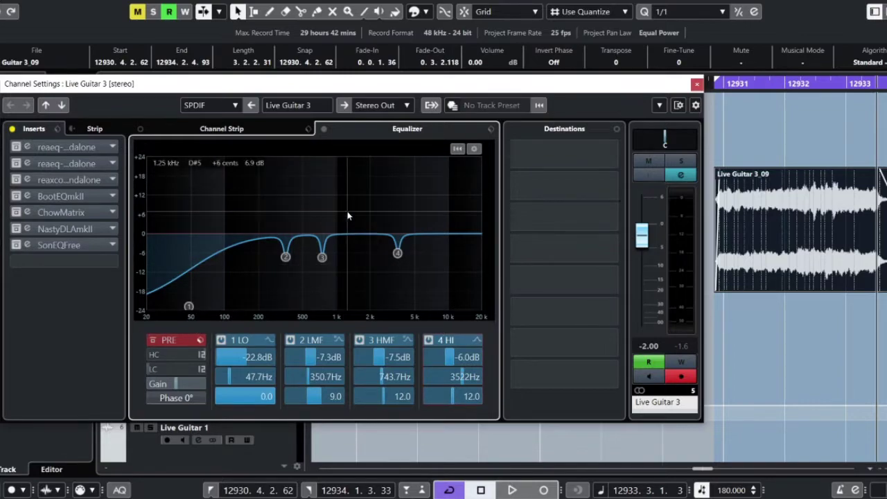
Step: Activate the first reaeq insert and examine its bands 2 and 3 in the plug-in editor before closing it
{"action": "left_click", "coordinate": [15, 148]}
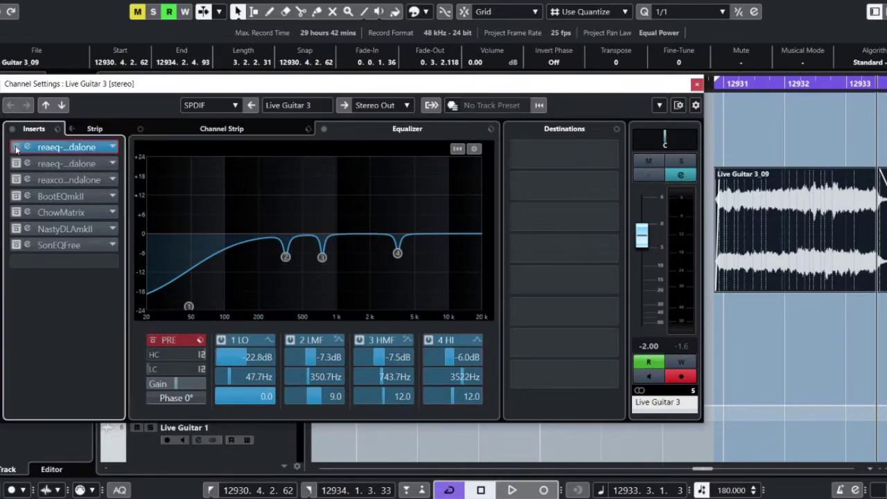
{"action": "left_click", "coordinate": [30, 148]}
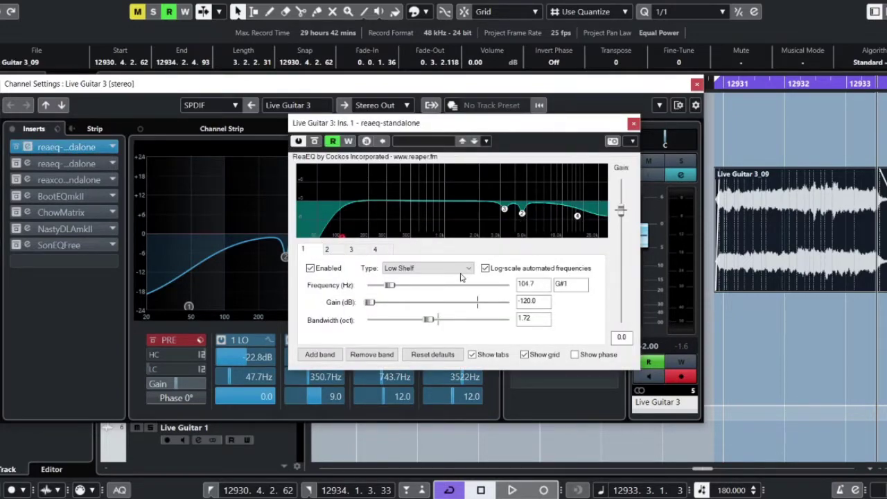
{"action": "left_click", "coordinate": [510, 211]}
{"action": "left_click", "coordinate": [521, 213]}
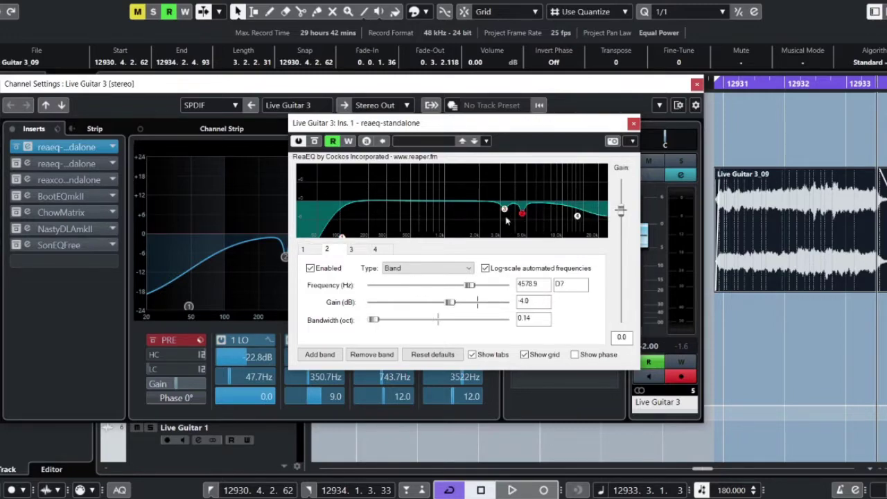
{"action": "left_click", "coordinate": [632, 125]}
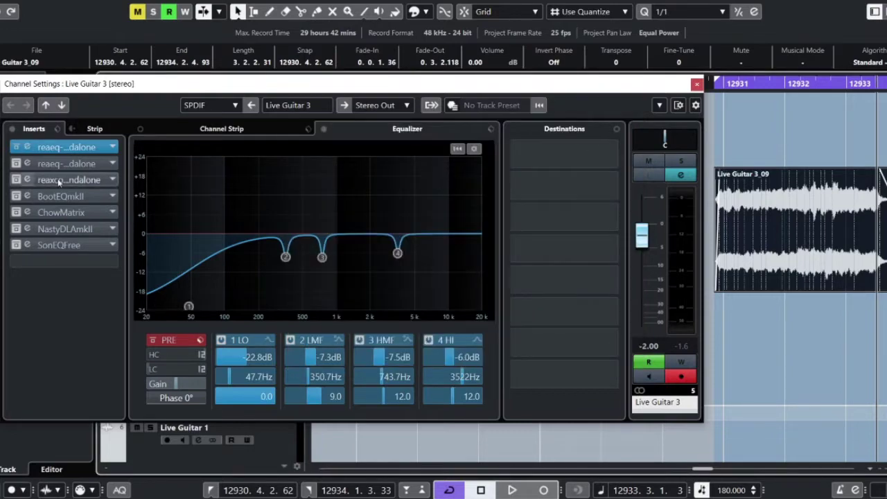
Step: Examine the second reaeq insert's multi-band curve in its editor, and leave that insert bypassed
{"action": "left_click", "coordinate": [25, 164]}
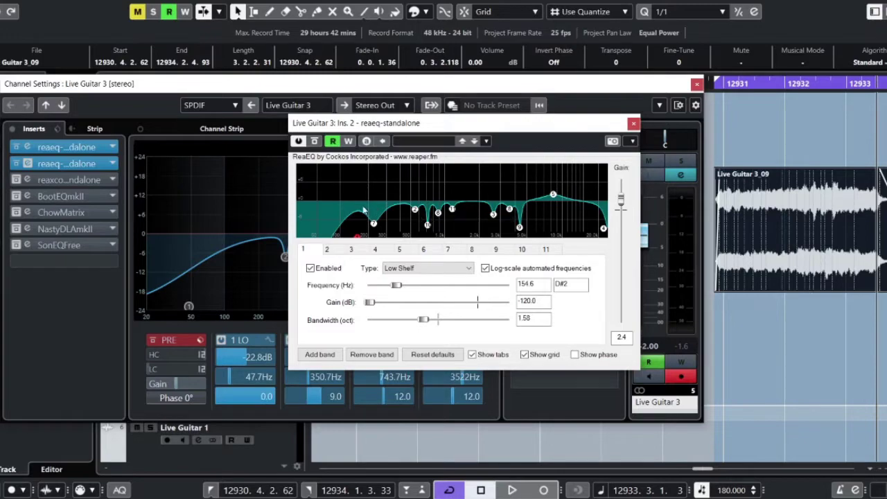
{"action": "left_click", "coordinate": [710, 84]}
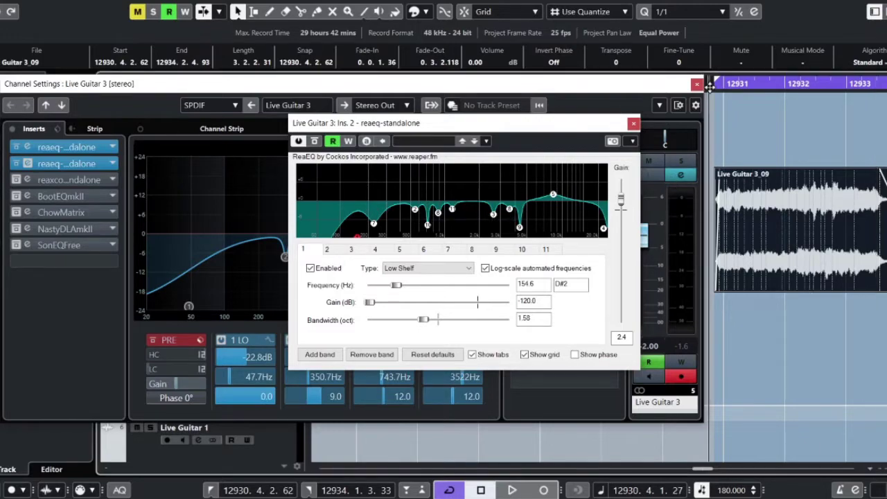
{"action": "left_click", "coordinate": [17, 165]}
Step: Play the guitar loop and compare the first reaeq insert on and off, leaving it bypassed
{"action": "key", "text": "space"}
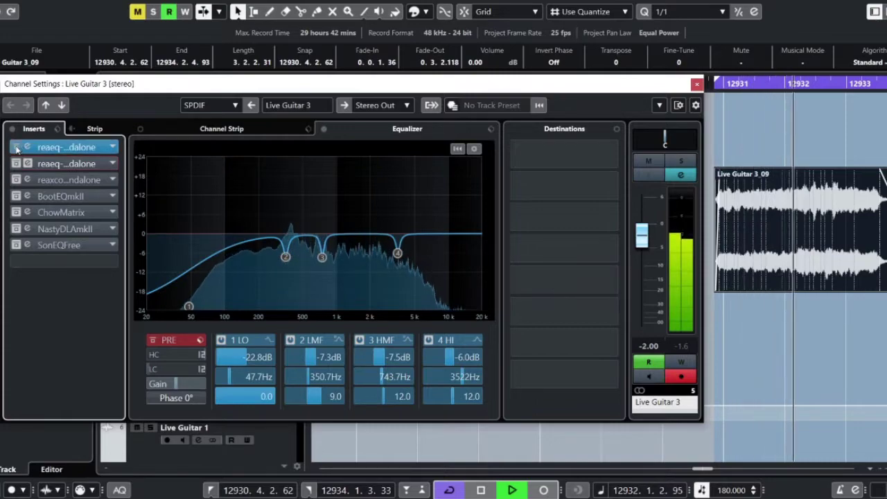
{"action": "left_click", "coordinate": [16, 147]}
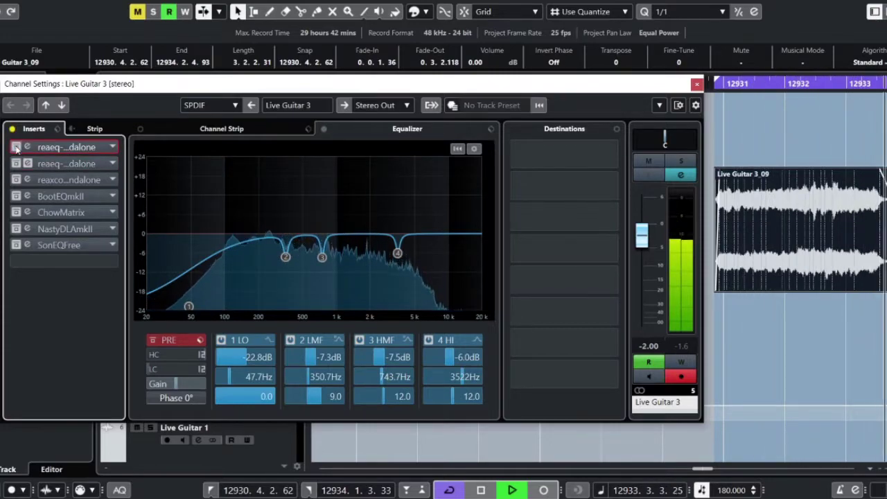
{"action": "left_click", "coordinate": [16, 147]}
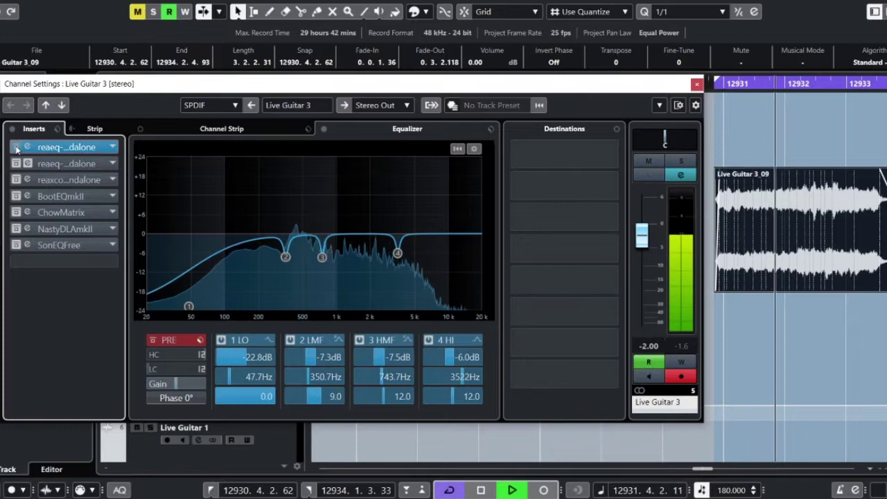
{"action": "left_click", "coordinate": [16, 147]}
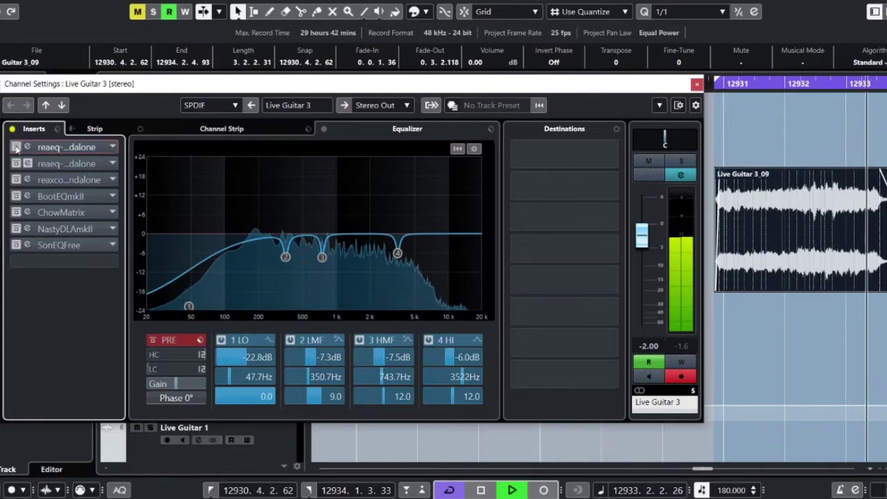
{"action": "key", "text": "space"}
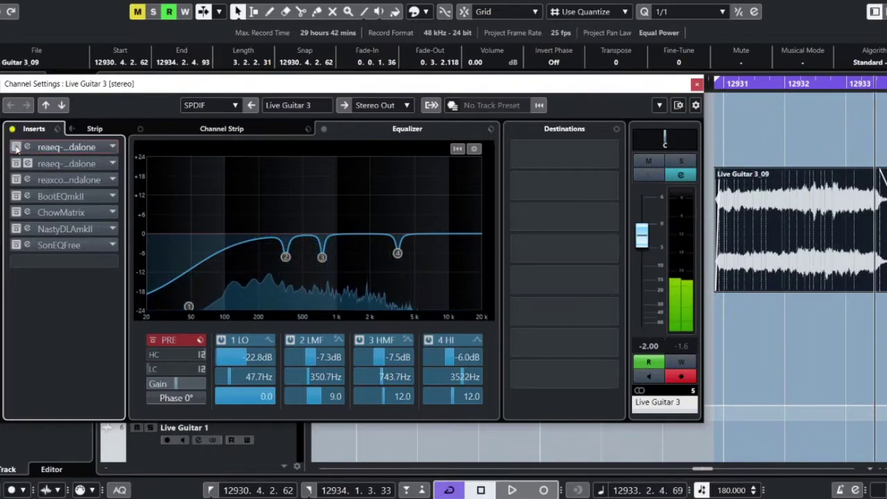
Step: Play the guitar loop and compare the second reaeq insert on and off, leaving it bypassed
{"action": "left_click", "coordinate": [15, 163]}
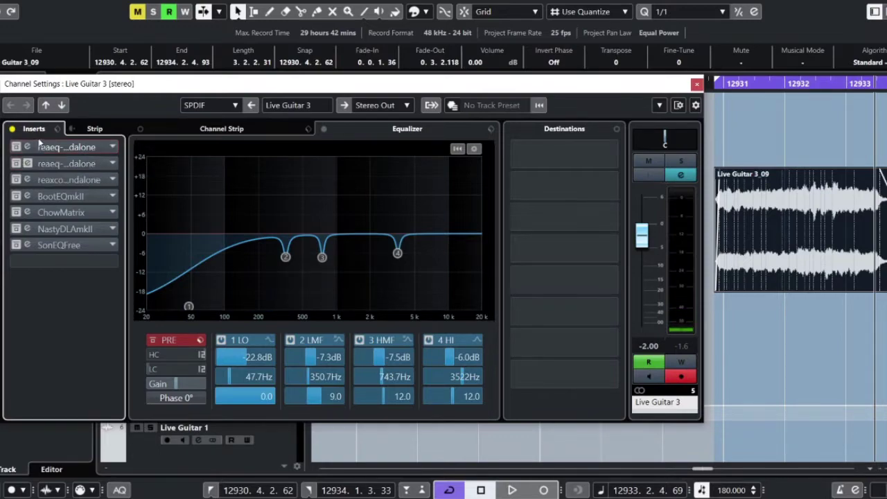
{"action": "key", "text": "space"}
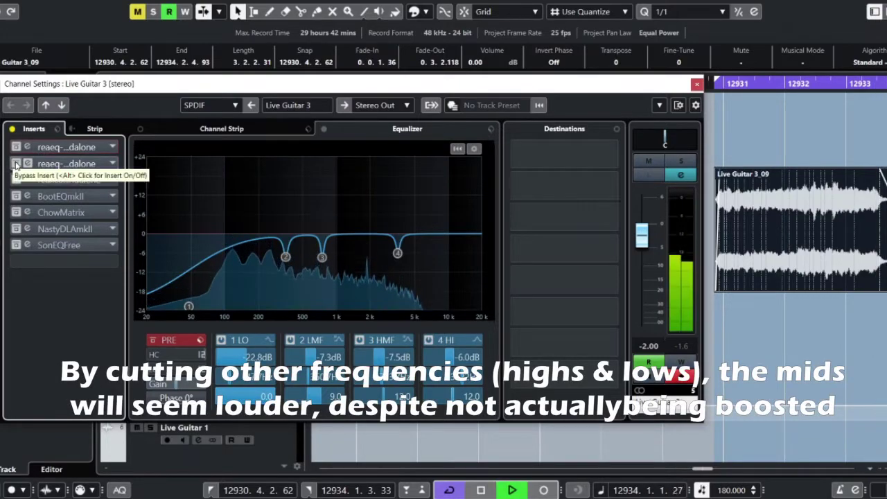
{"action": "left_click", "coordinate": [17, 164]}
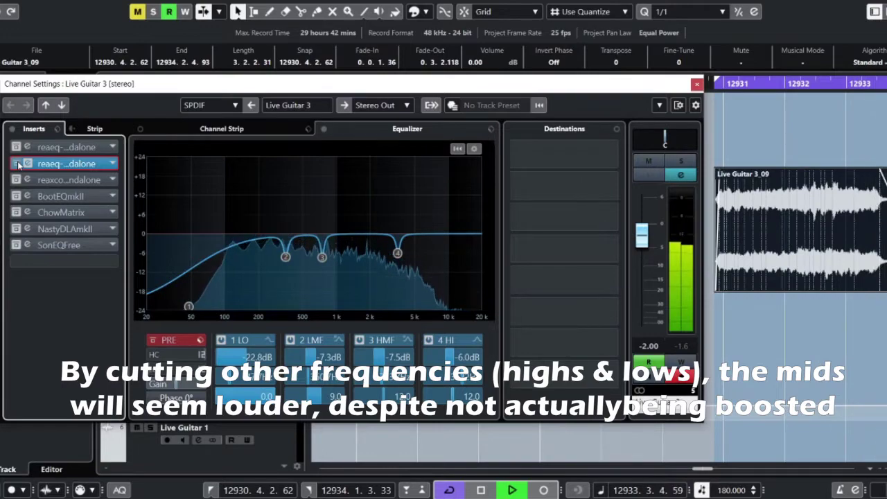
{"action": "left_click", "coordinate": [17, 164]}
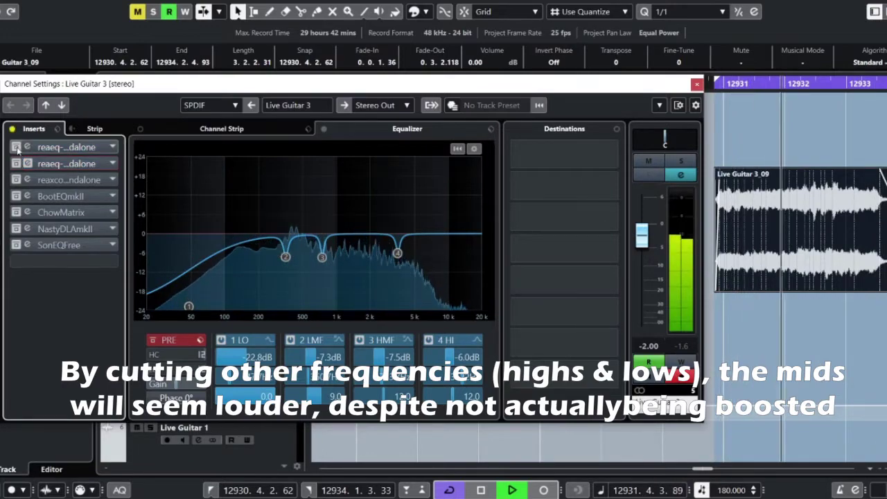
Step: Activate both reaeq inserts together and audition the guitar loop through them
{"action": "left_click", "coordinate": [17, 148]}
{"action": "key", "text": "space"}
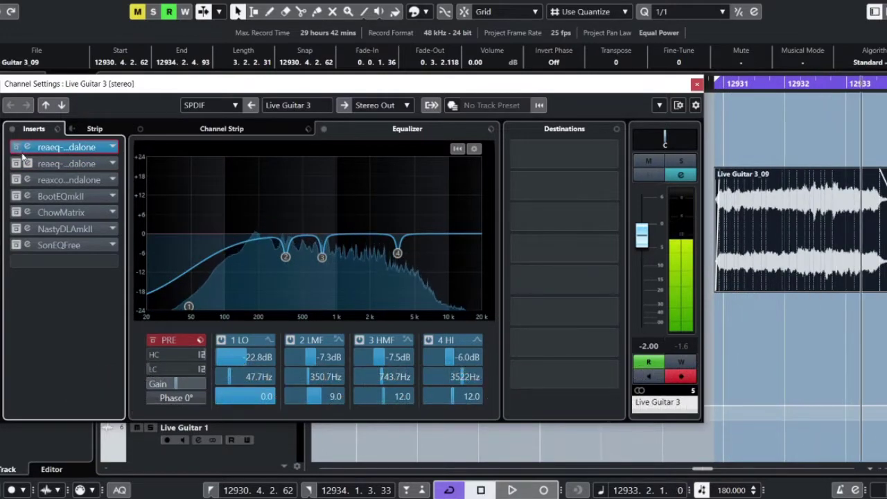
{"action": "left_click", "coordinate": [16, 164]}
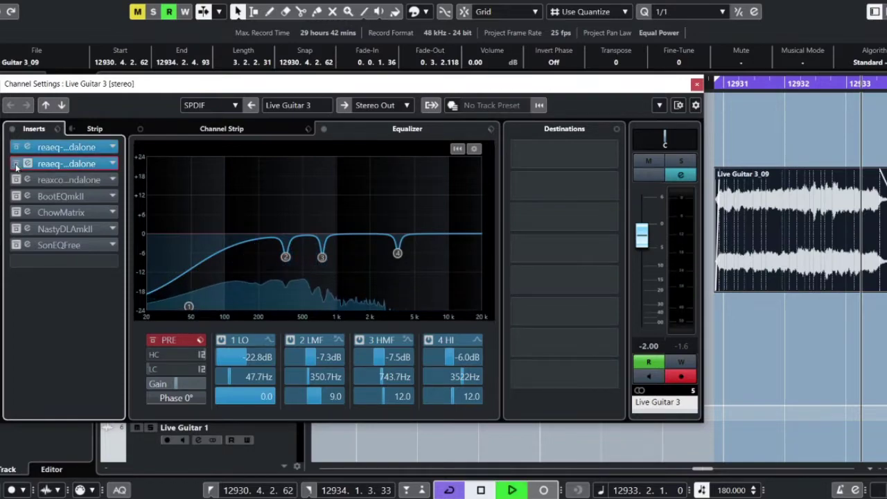
{"action": "key", "text": "space"}
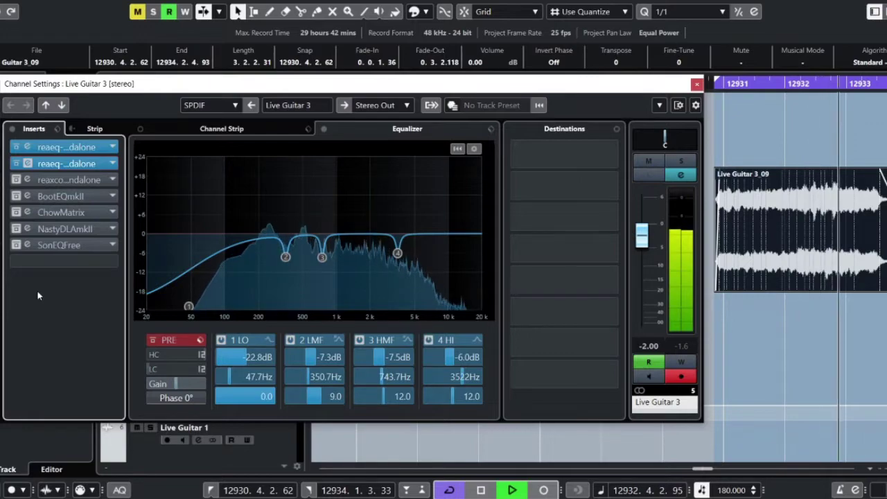
{"action": "key", "text": "space"}
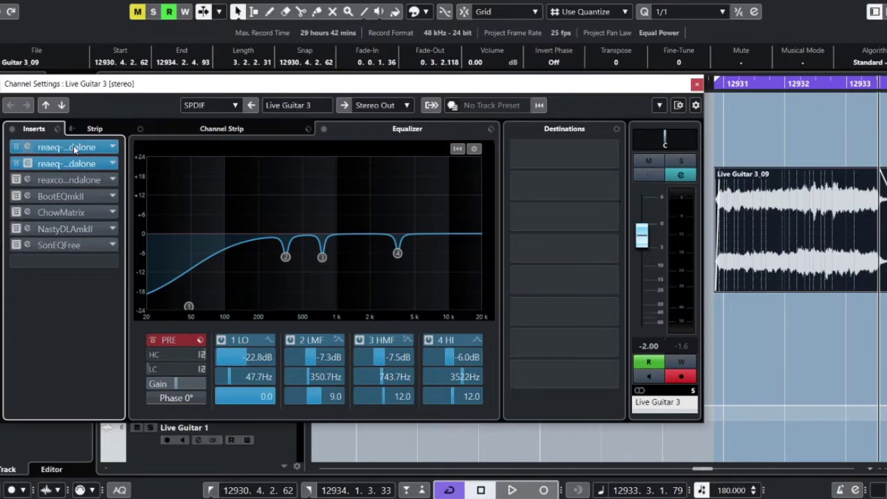
Step: Activate the reaxcomp insert and compare the guitar loop with it on and off, leaving it active
{"action": "left_click", "coordinate": [27, 180]}
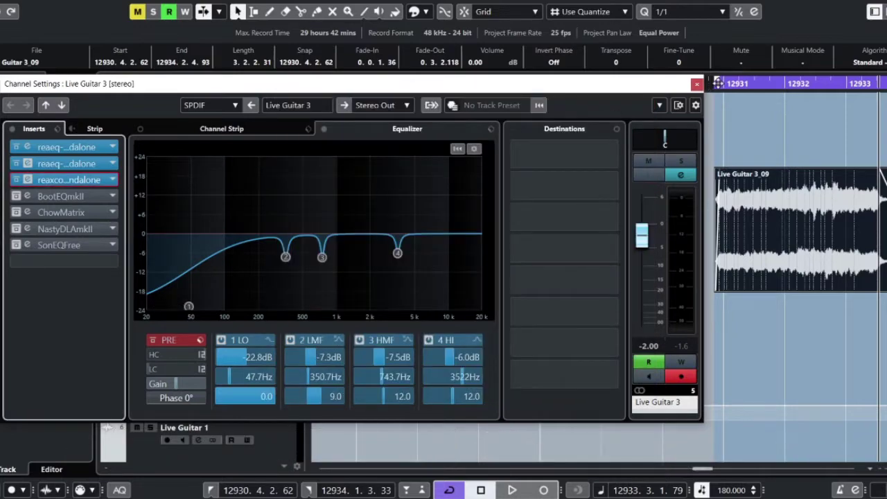
{"action": "left_click", "coordinate": [709, 84]}
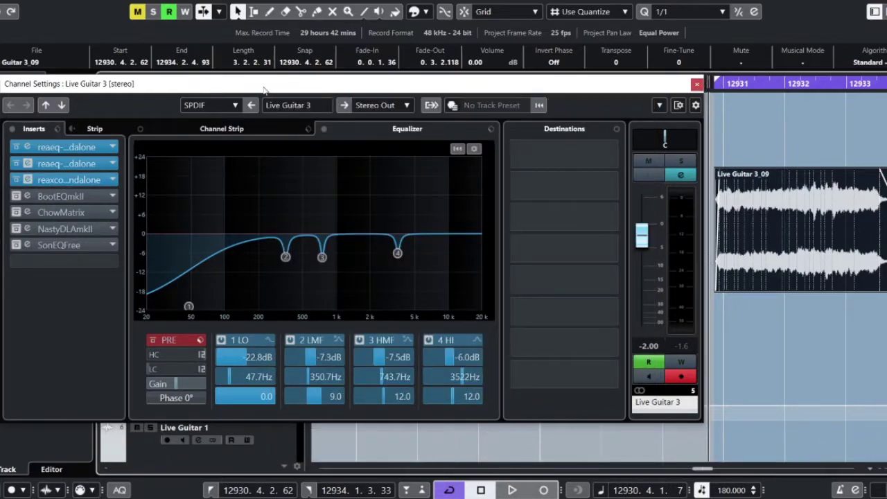
{"action": "key", "text": "space"}
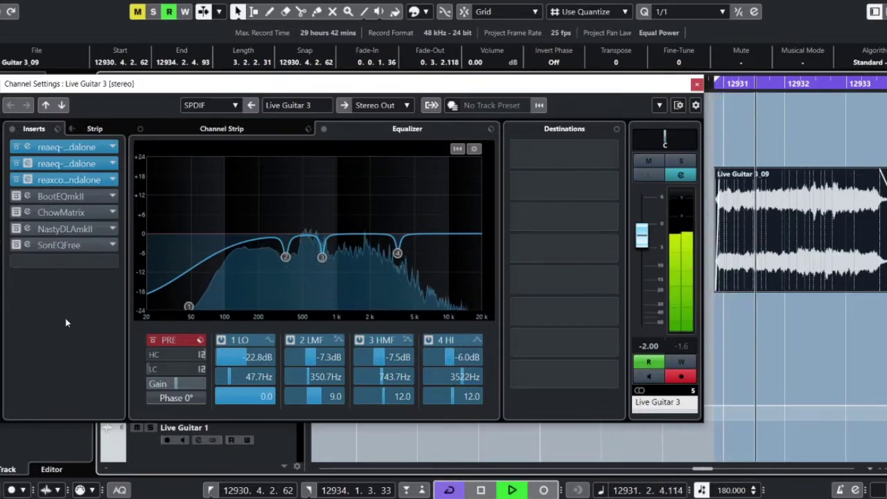
{"action": "left_click", "coordinate": [16, 180]}
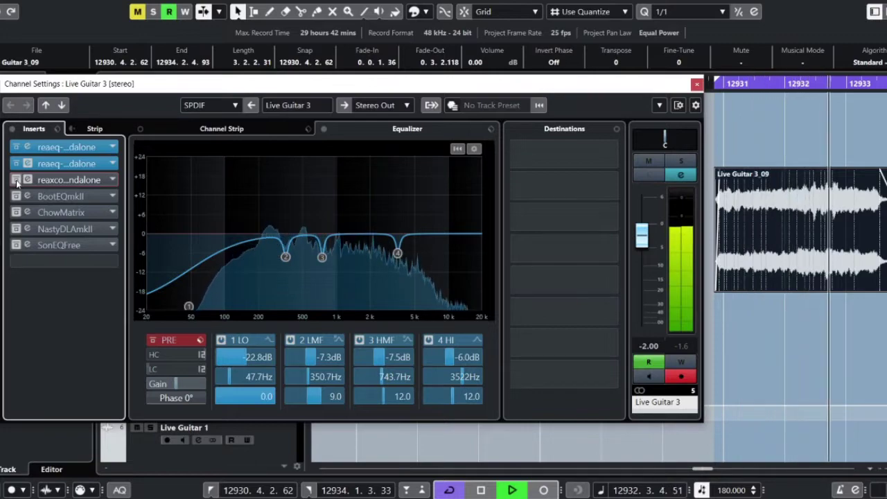
{"action": "left_click", "coordinate": [17, 180]}
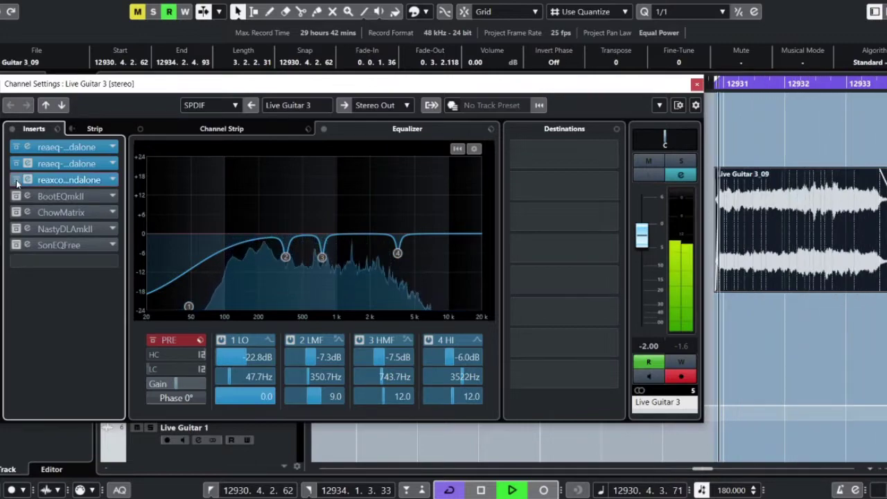
{"action": "left_click", "coordinate": [16, 180]}
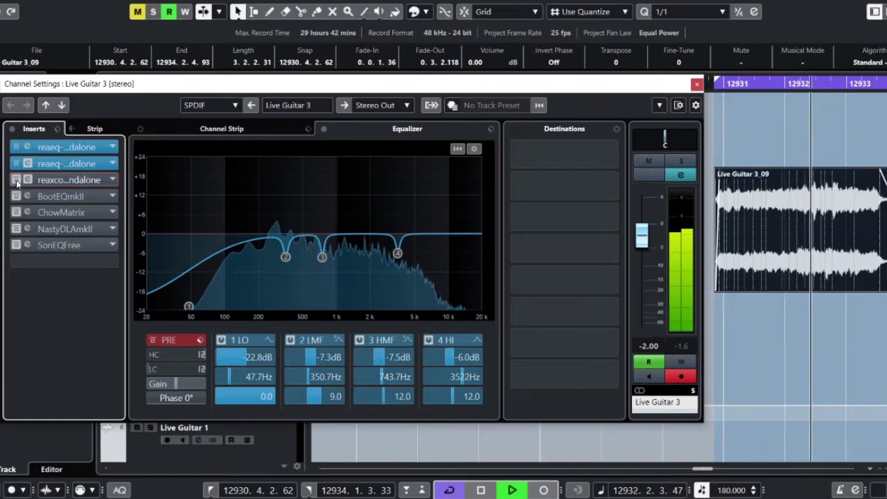
{"action": "left_click", "coordinate": [17, 180]}
{"action": "key", "text": "space"}
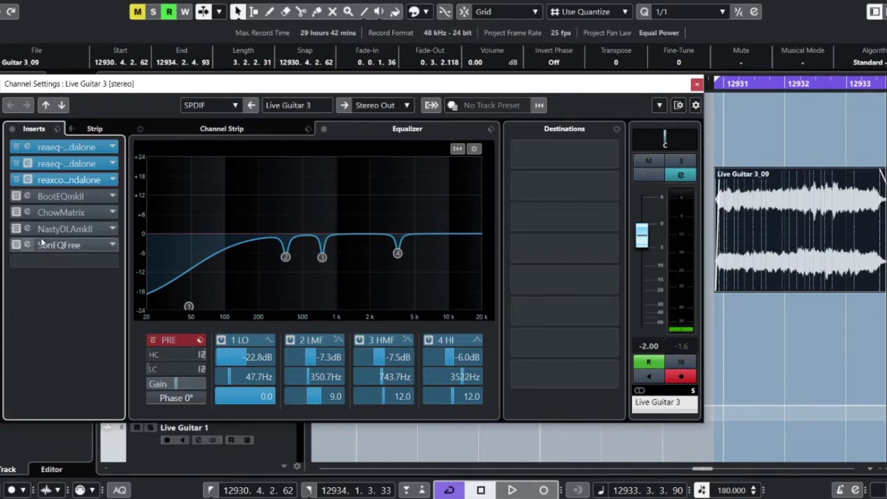
Step: Activate the BootEQmkII insert and open its editor, placing it over the channel's equalizer section
{"action": "left_click", "coordinate": [15, 200]}
{"action": "left_click", "coordinate": [27, 196]}
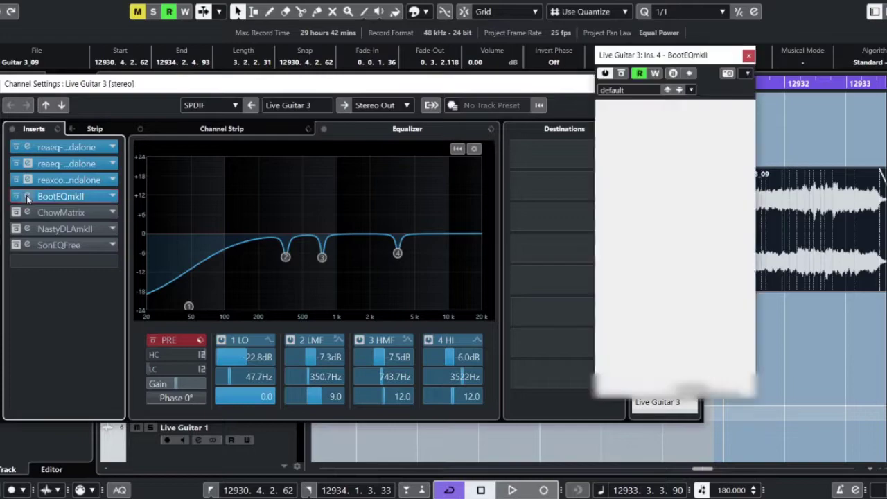
{"action": "left_click_drag", "start_coordinate": [709, 54], "coordinate": [535, 55]}
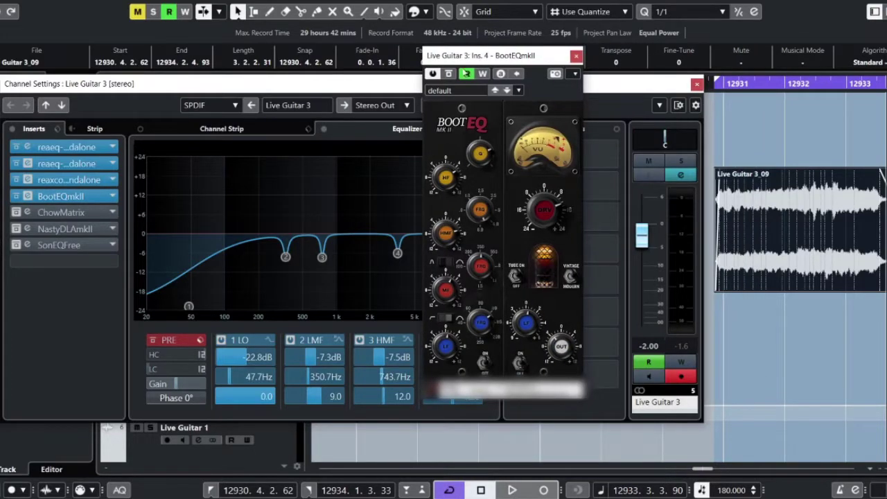
Step: Play the guitar loop and compare BootEQmkII on and off, leaving it active and closing its editor
{"action": "left_click", "coordinate": [433, 74]}
{"action": "key", "text": "space"}
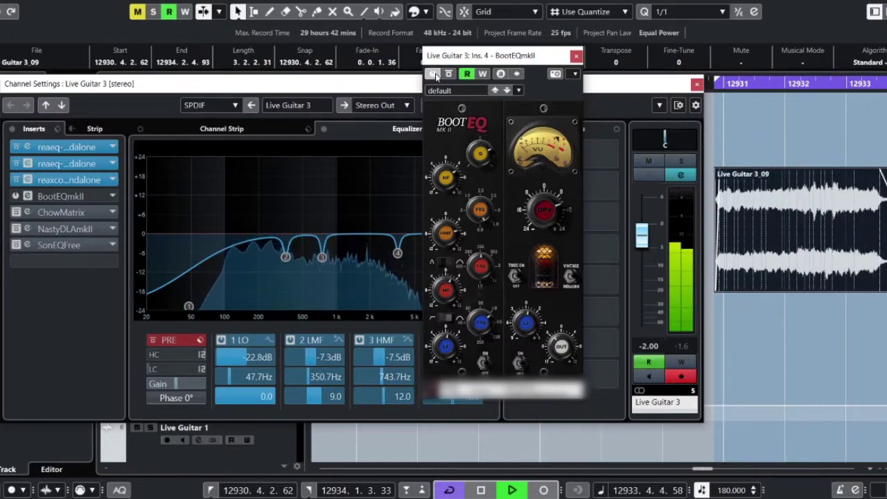
{"action": "left_click", "coordinate": [433, 74]}
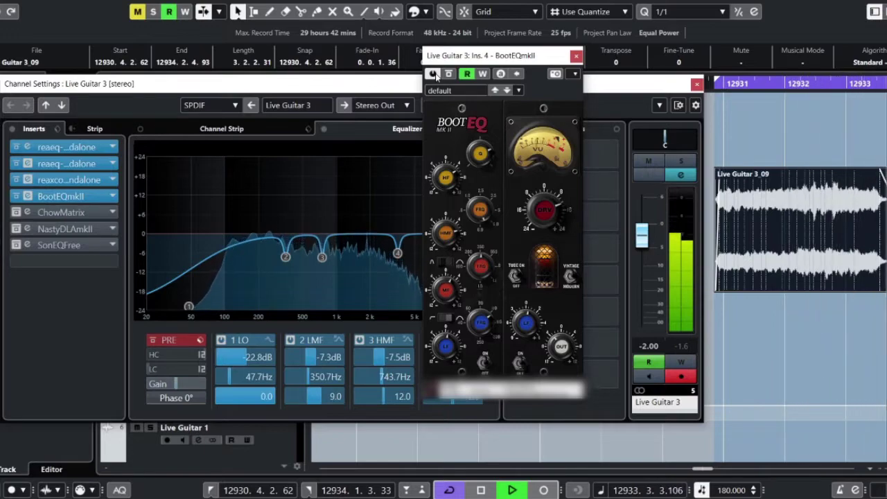
{"action": "left_click", "coordinate": [433, 75]}
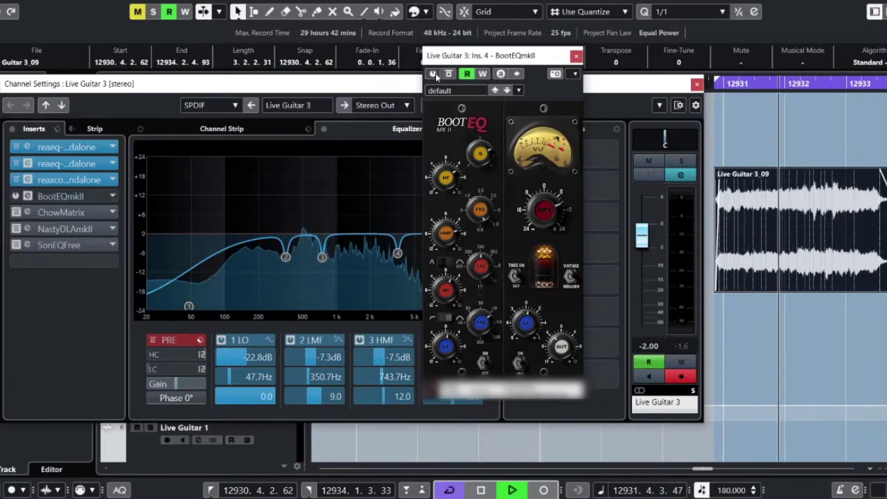
{"action": "left_click", "coordinate": [433, 74]}
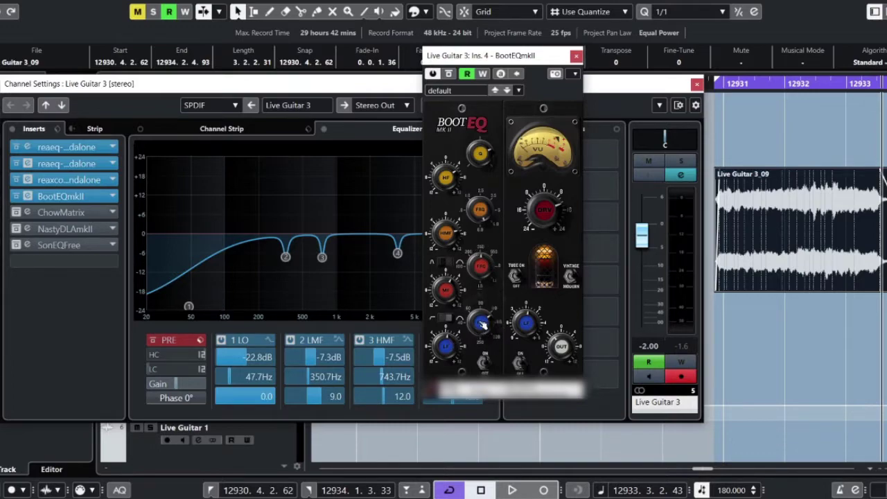
{"action": "left_click", "coordinate": [575, 57]}
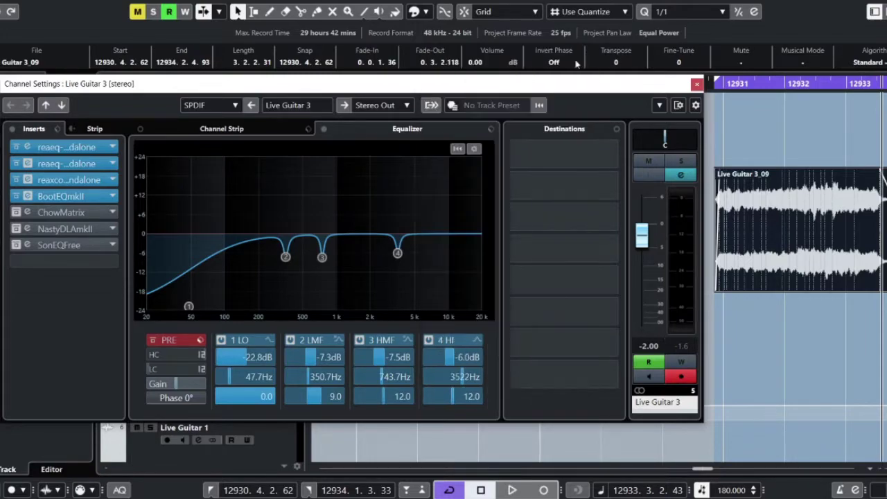
Step: Activate the ChowMatrix insert and open its editor, placing it clear of the insert list
{"action": "left_click", "coordinate": [16, 215]}
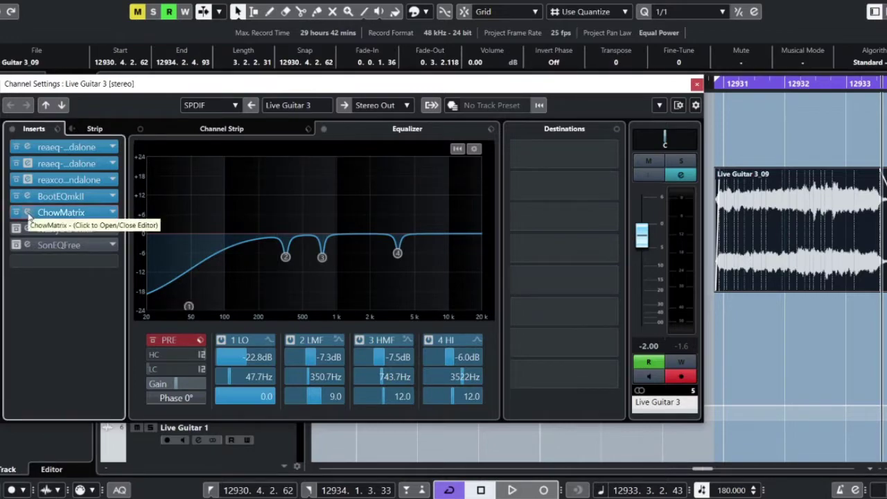
{"action": "left_click", "coordinate": [28, 214]}
{"action": "left_click_drag", "start_coordinate": [553, 81], "coordinate": [455, 66]}
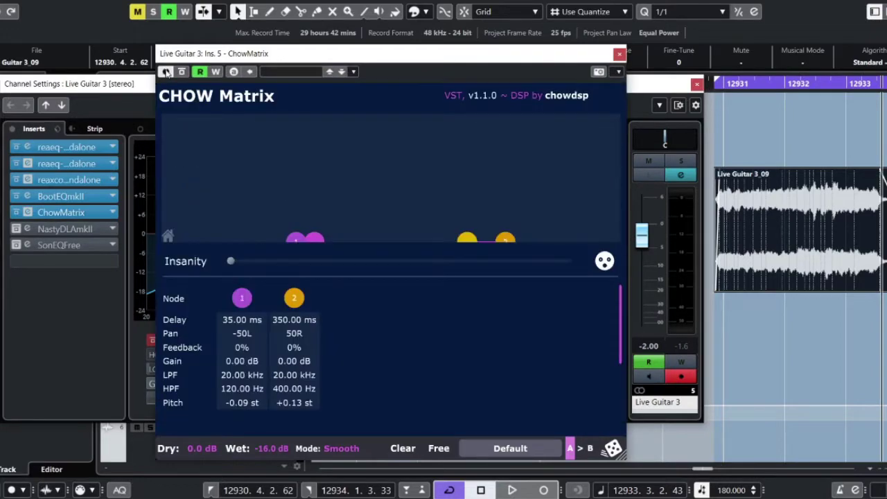
Step: Play the guitar loop and compare the ChowMatrix delay repeatedly on and off, leaving the insert active
{"action": "key", "text": "space"}
{"action": "left_click", "coordinate": [166, 72]}
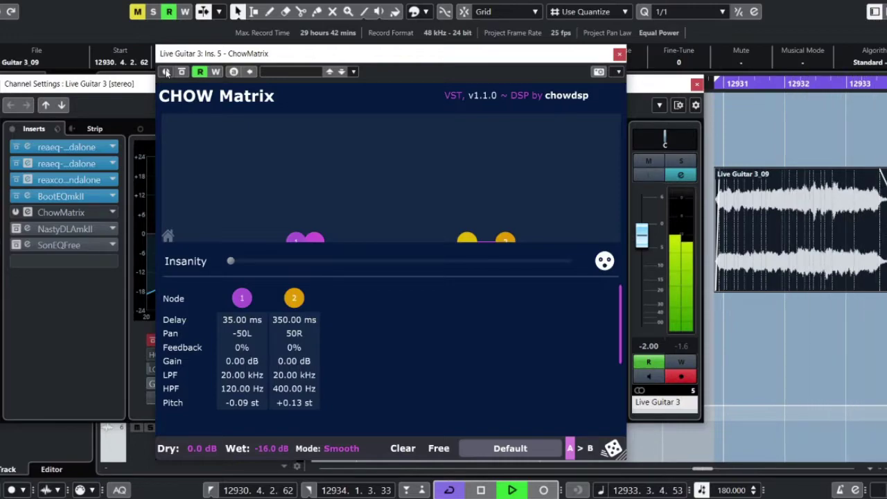
{"action": "left_click", "coordinate": [166, 72]}
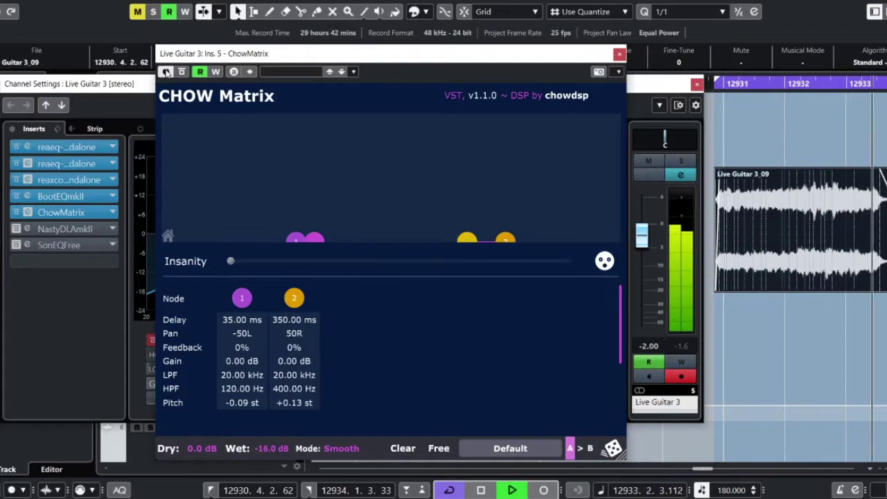
{"action": "key", "text": "space"}
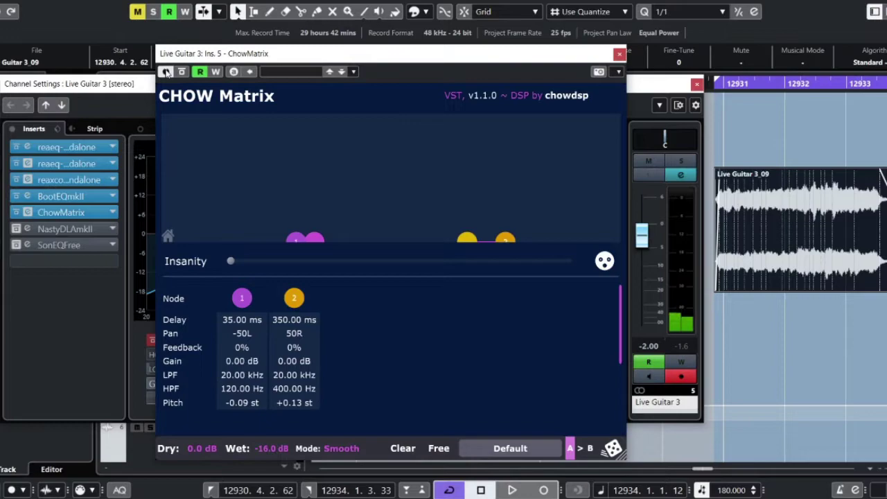
{"action": "left_click", "coordinate": [166, 72]}
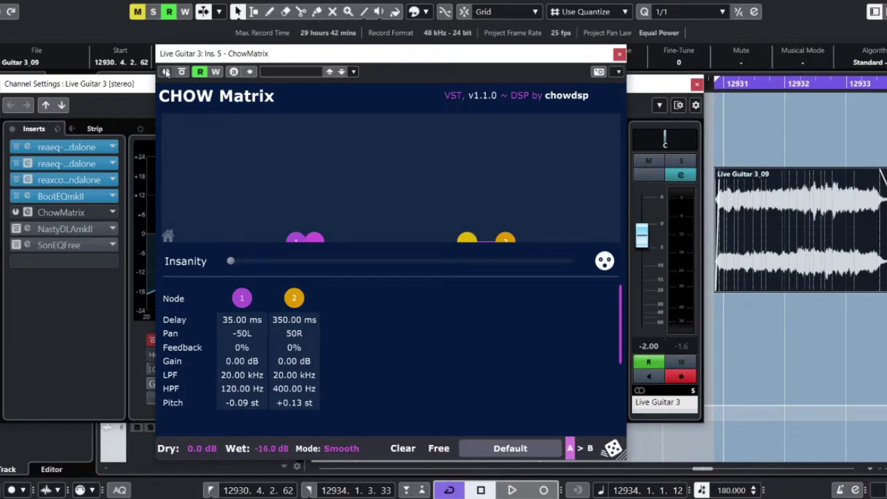
{"action": "key", "text": "space"}
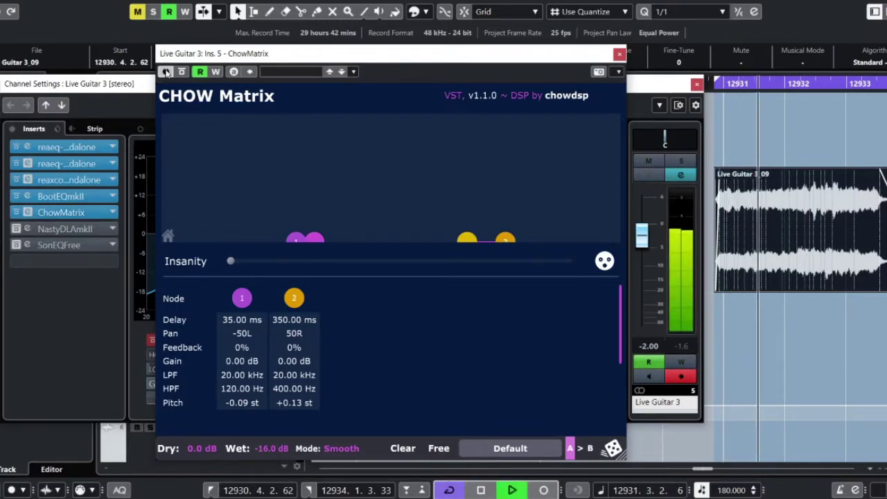
{"action": "left_click", "coordinate": [166, 72]}
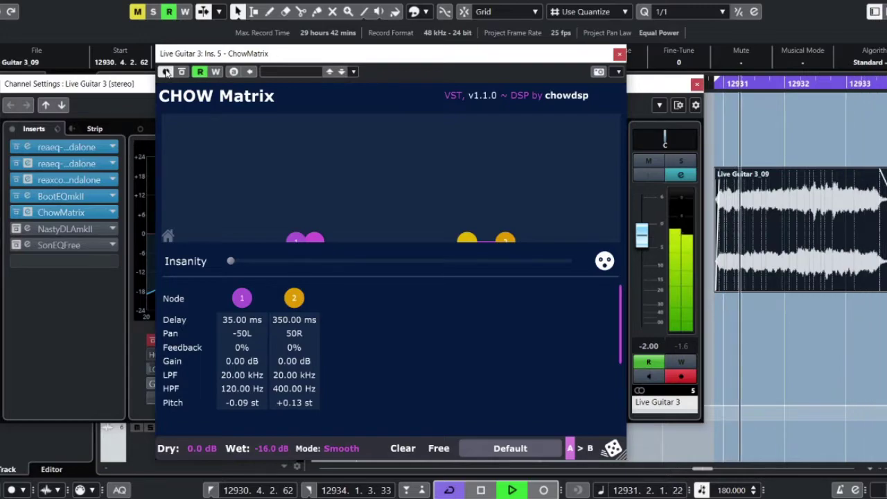
{"action": "left_click", "coordinate": [166, 72]}
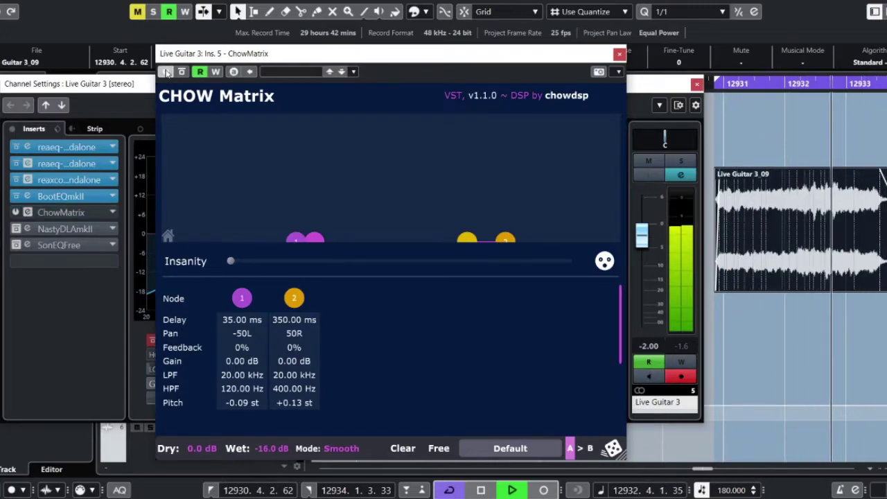
{"action": "left_click", "coordinate": [166, 73]}
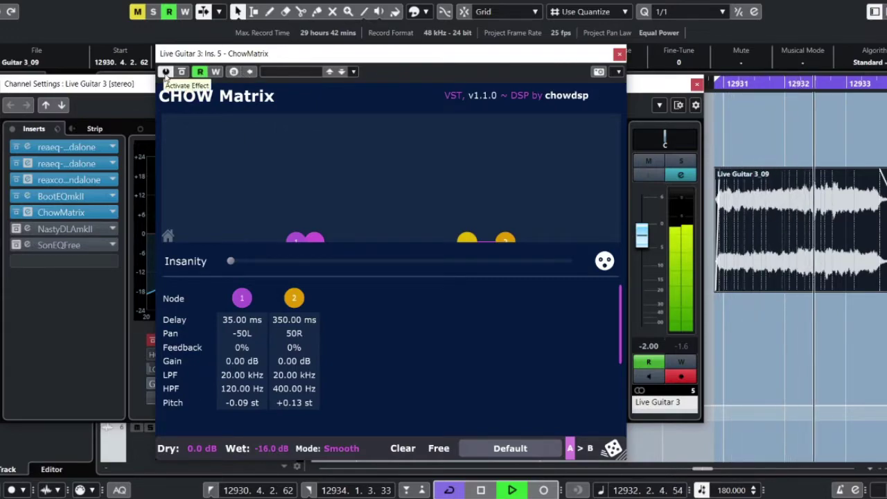
{"action": "left_click", "coordinate": [165, 73]}
{"action": "key", "text": "space"}
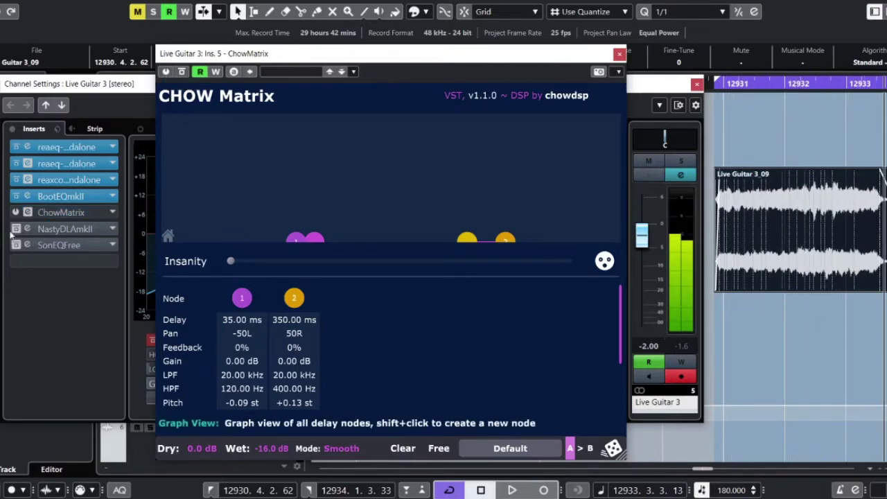
{"action": "left_click", "coordinate": [27, 211]}
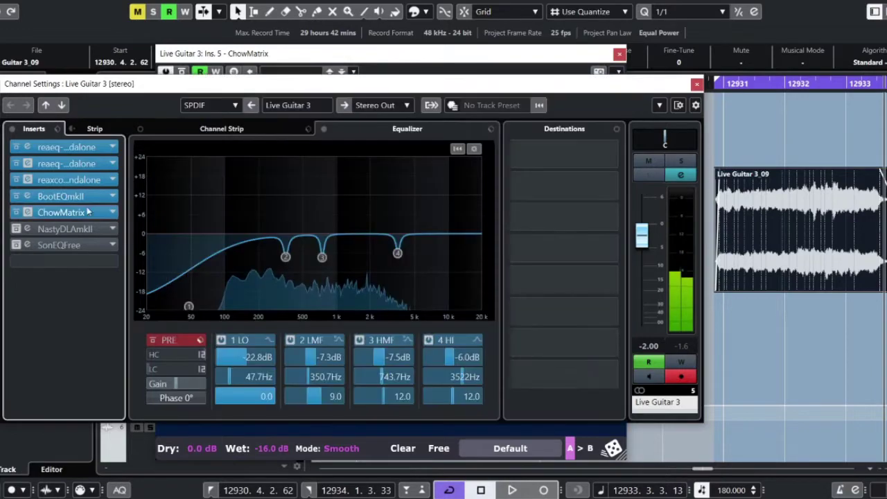
Step: Activate the NastyDLAmkII insert, open its editor and compare the guitar loop with it on and off, leaving it active
{"action": "left_click", "coordinate": [16, 230]}
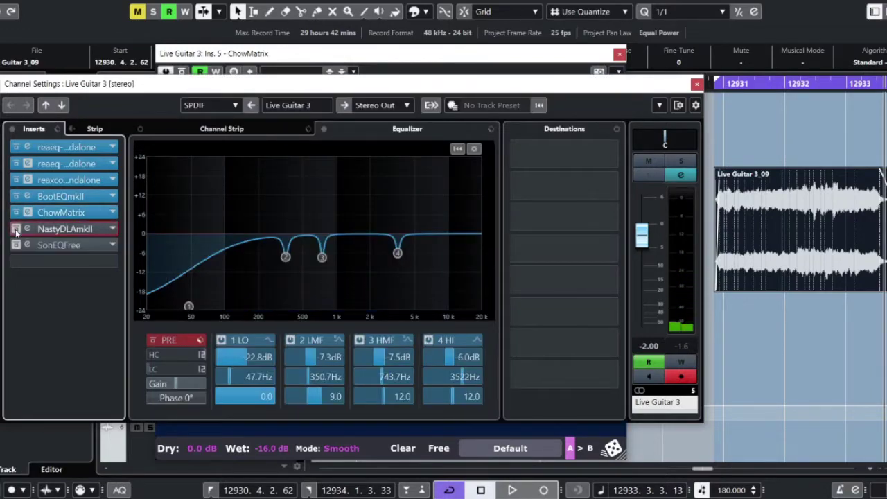
{"action": "left_click", "coordinate": [27, 228]}
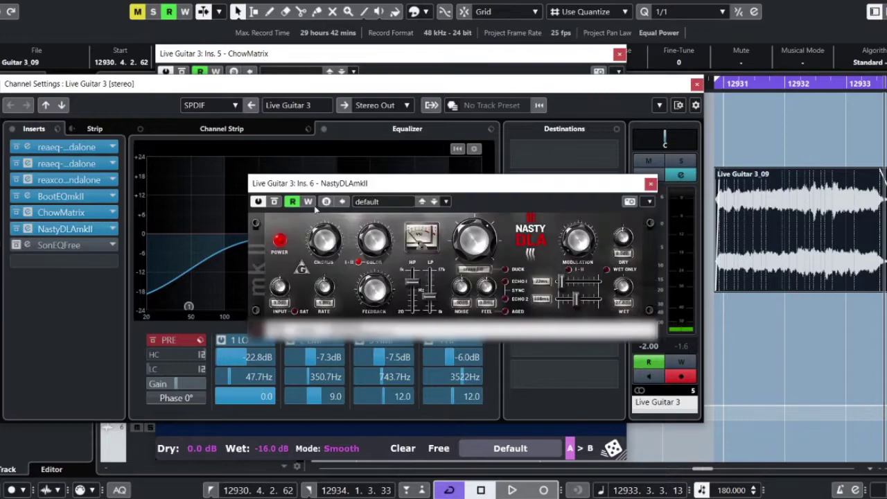
{"action": "left_click", "coordinate": [258, 201]}
{"action": "key", "text": "space"}
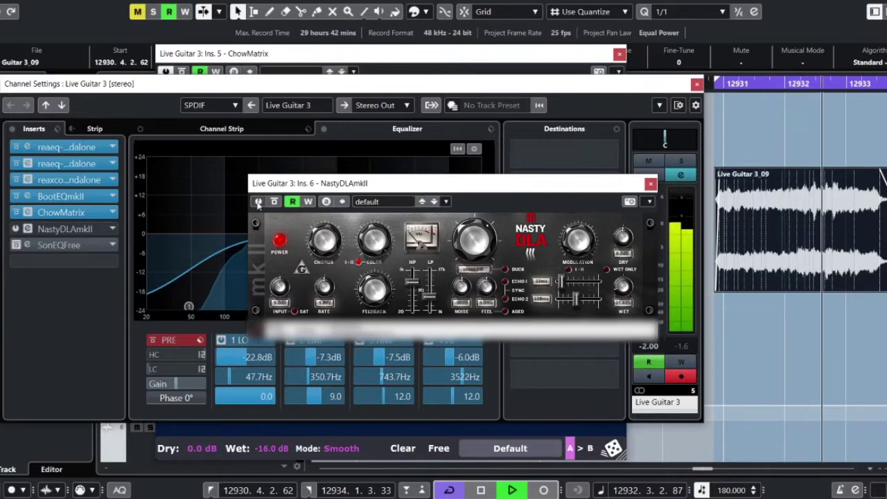
{"action": "left_click", "coordinate": [258, 201]}
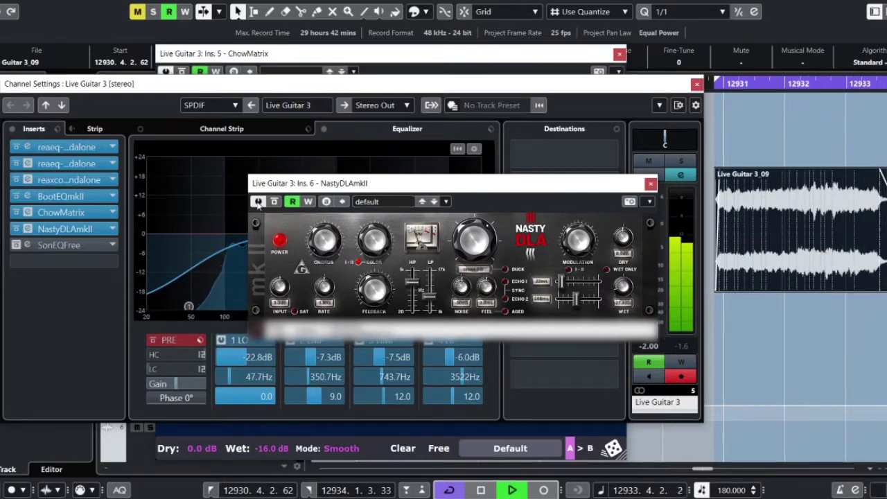
{"action": "left_click", "coordinate": [257, 201]}
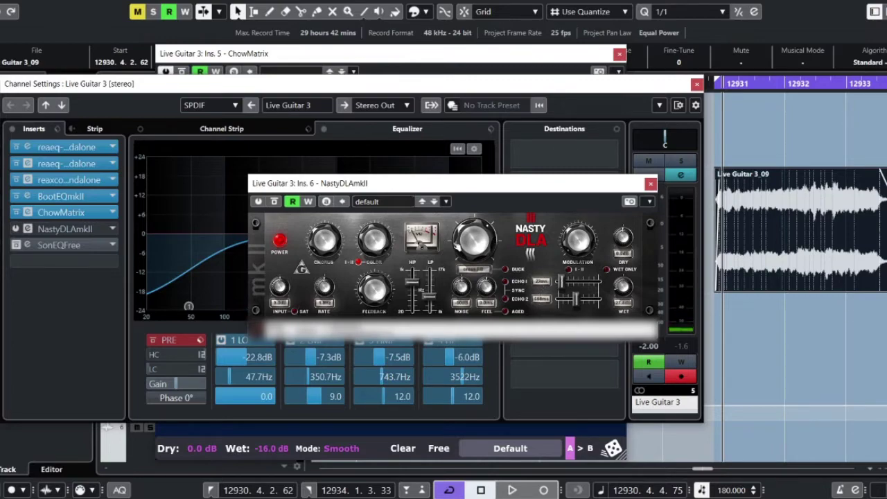
{"action": "key", "text": "space"}
{"action": "left_click", "coordinate": [258, 202]}
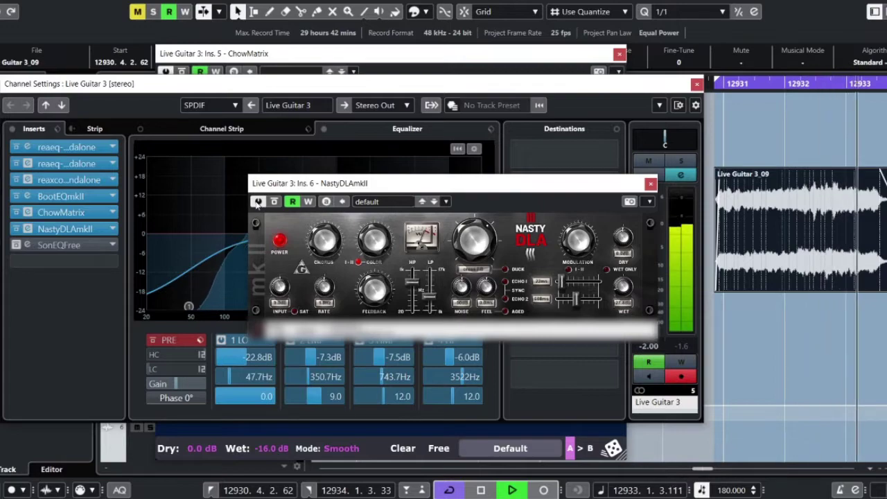
{"action": "key", "text": "space"}
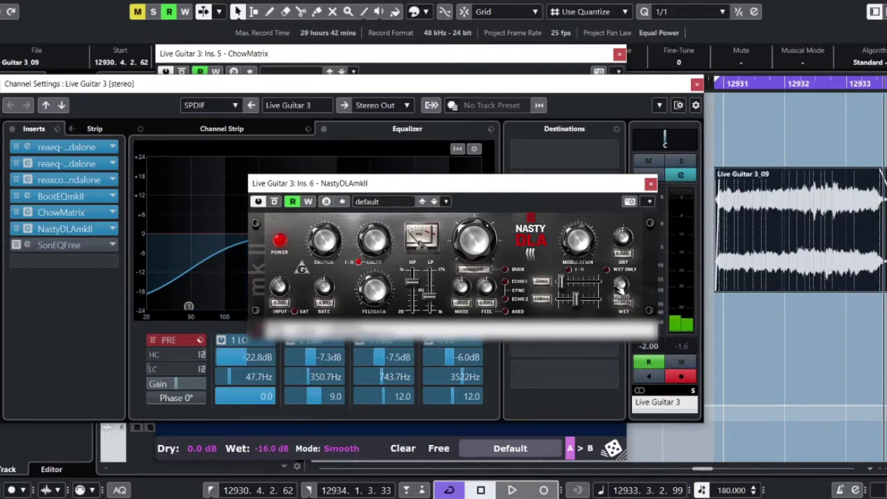
{"action": "key", "text": "space"}
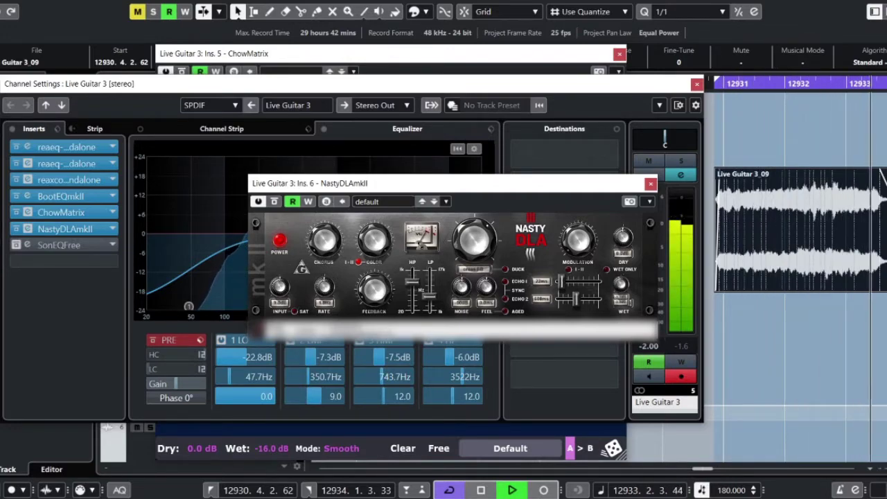
{"action": "key", "text": "space"}
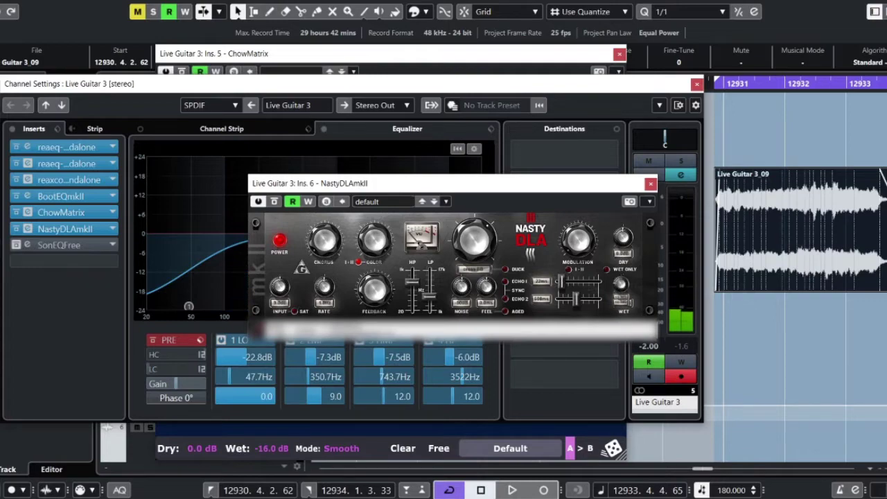
Step: Turn off automation reading for NastyDLAmkII, replay the guitar loop with the delay active and close its editor
{"action": "left_click", "coordinate": [294, 202]}
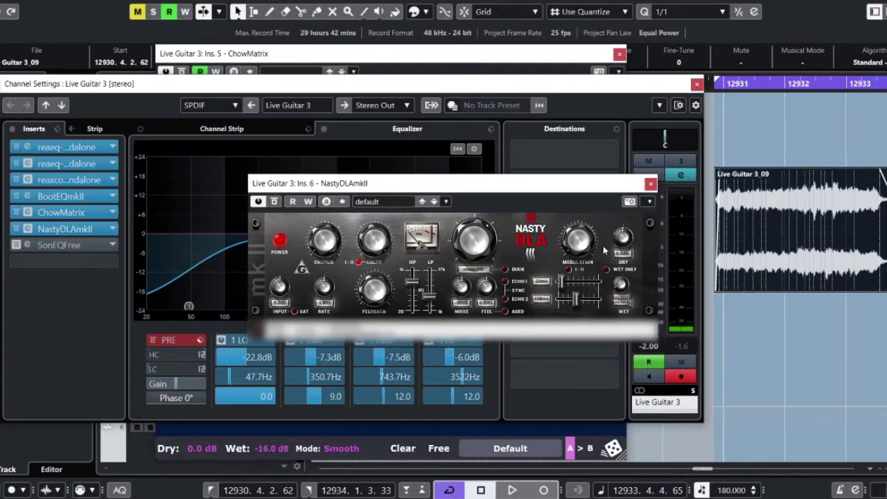
{"action": "left_click", "coordinate": [714, 83]}
{"action": "key", "text": "space"}
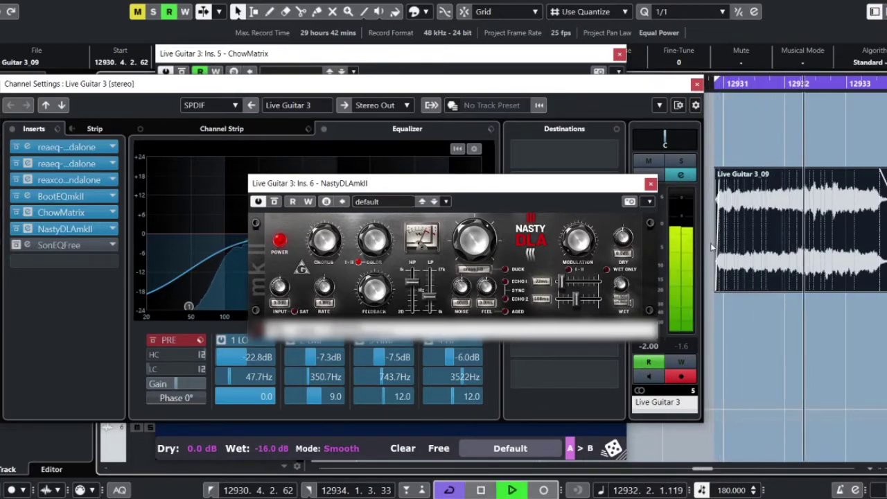
{"action": "key", "text": "space"}
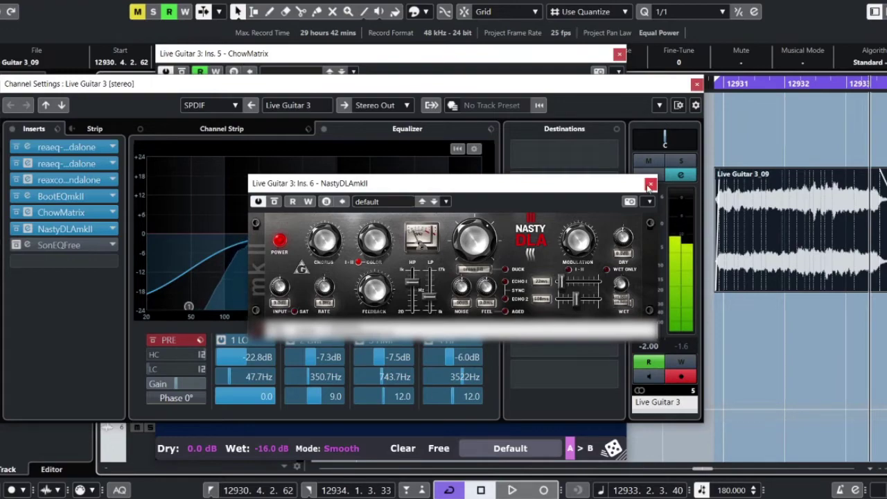
{"action": "left_click", "coordinate": [650, 184]}
Step: Activate the SonEQFree insert, open its editor and reposition it over the channel equalizer
{"action": "left_click", "coordinate": [21, 247]}
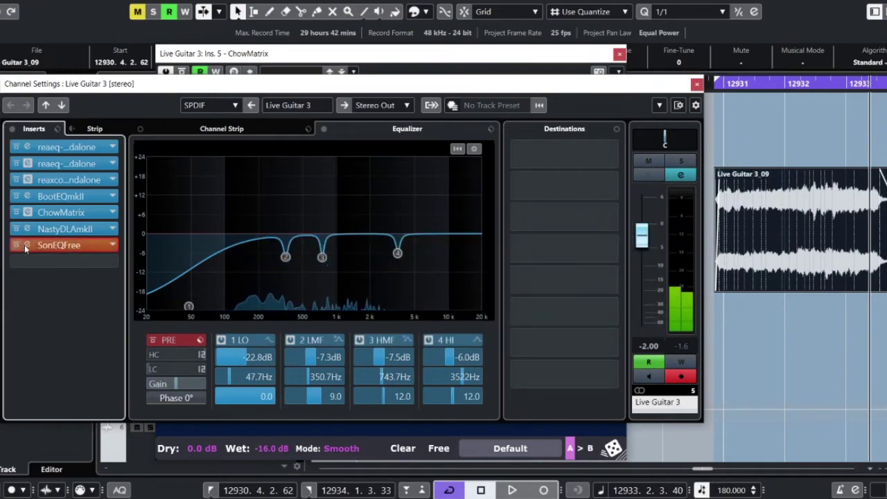
{"action": "left_click", "coordinate": [28, 247]}
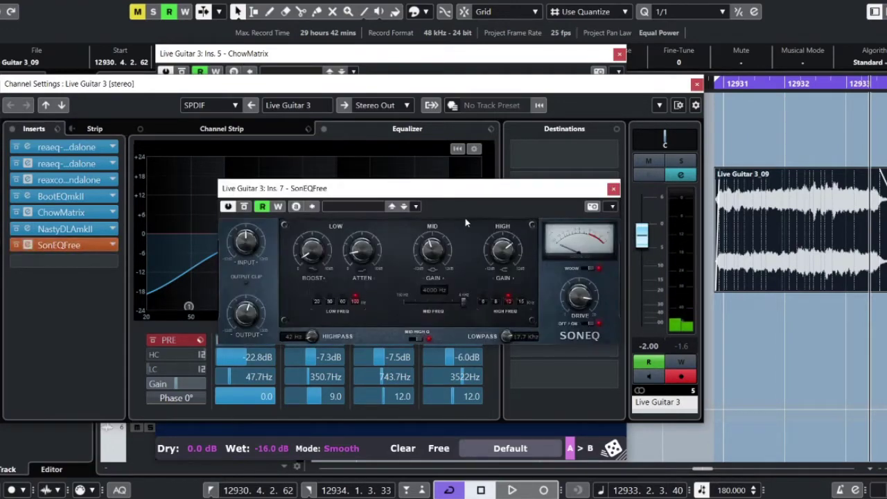
{"action": "left_click_drag", "start_coordinate": [485, 194], "coordinate": [468, 182]}
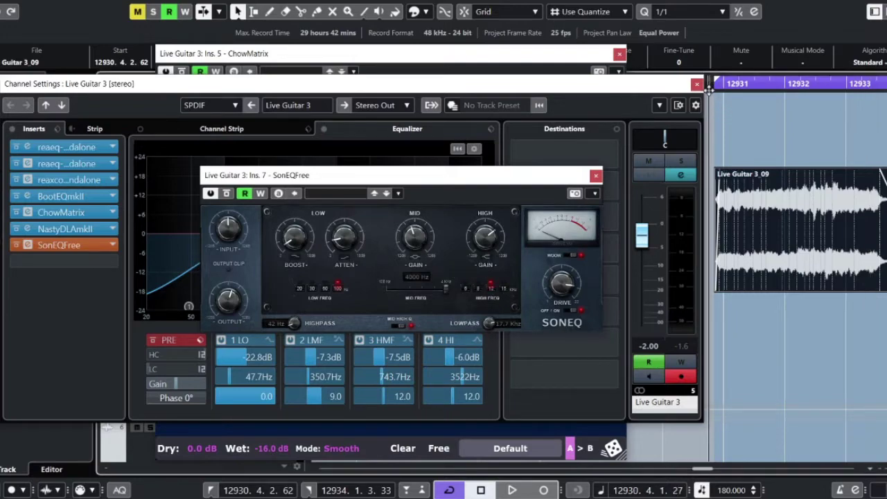
Step: Play the guitar loop and compare SonEQFree repeatedly on and off, leaving the insert active
{"action": "left_click", "coordinate": [211, 193]}
{"action": "key", "text": "space"}
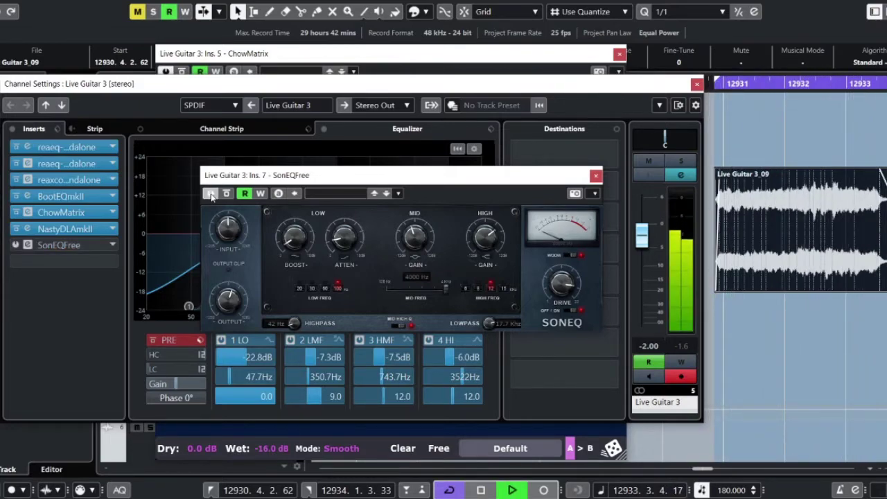
{"action": "left_click", "coordinate": [211, 195]}
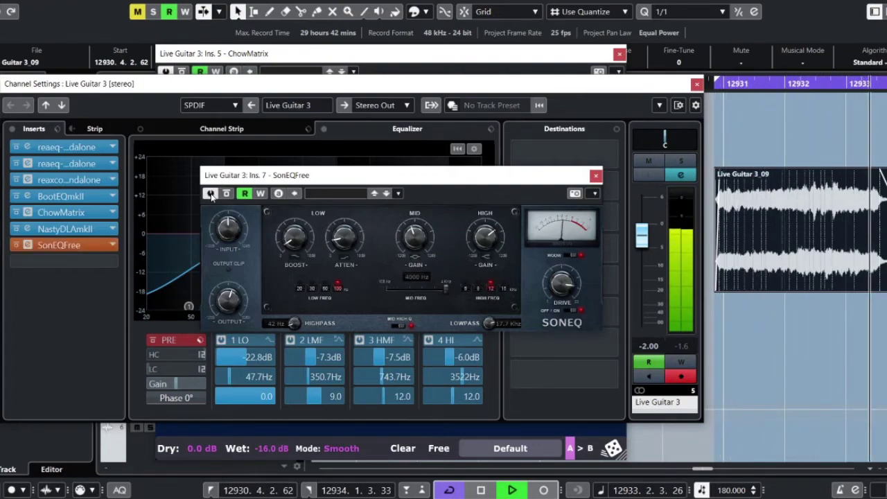
{"action": "left_click", "coordinate": [211, 195]}
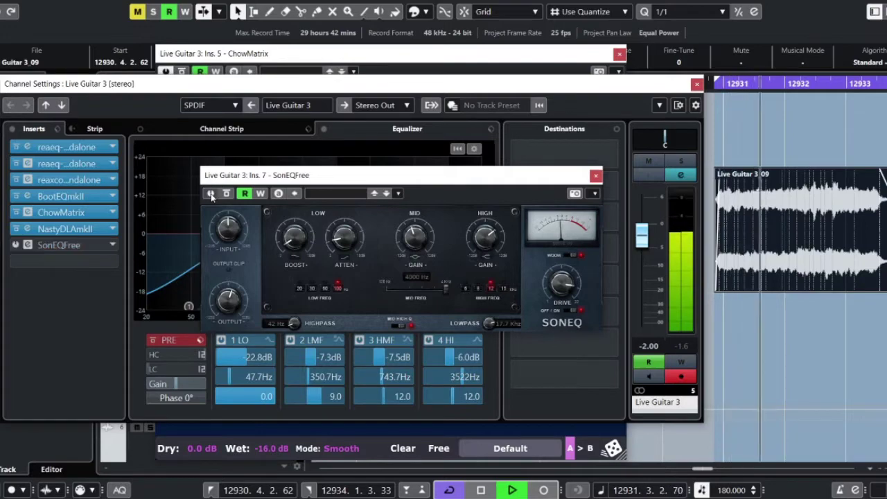
{"action": "left_click", "coordinate": [211, 194]}
{"action": "left_click", "coordinate": [211, 195]}
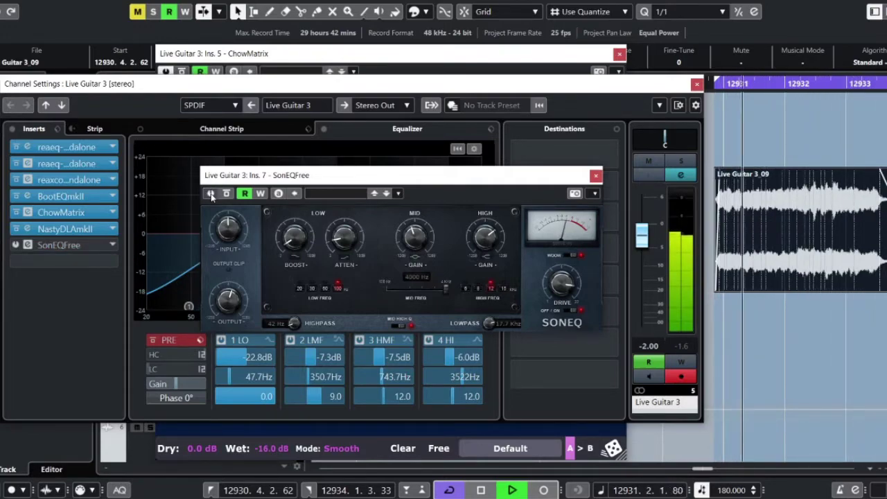
{"action": "left_click", "coordinate": [212, 195]}
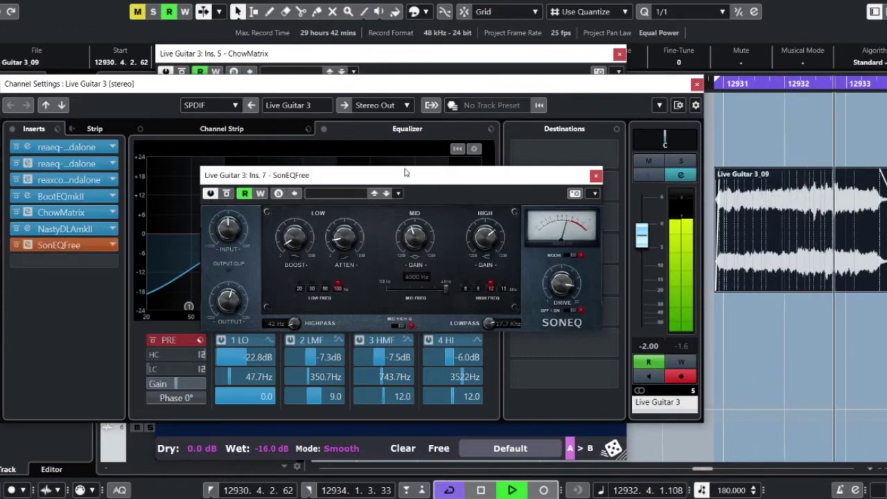
{"action": "key", "text": "space"}
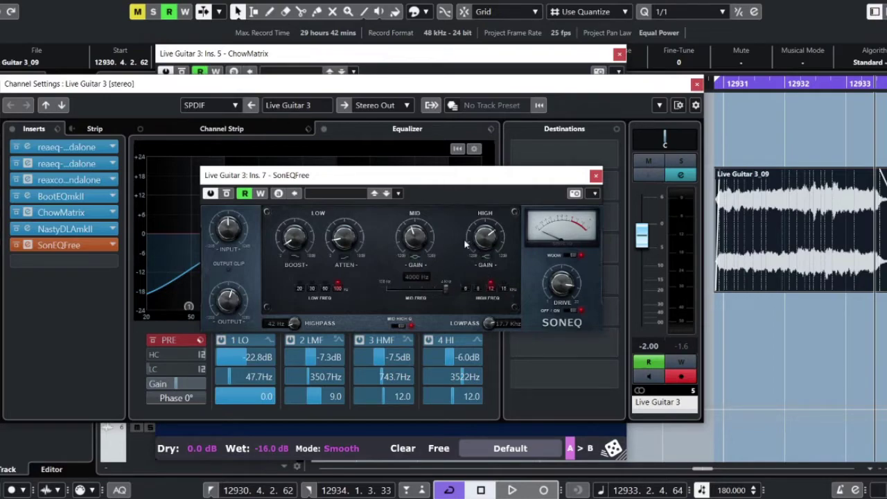
Step: Replay the guitar loop for one more SonEQFree off/on comparison and close its editor with the insert active
{"action": "key", "text": "space"}
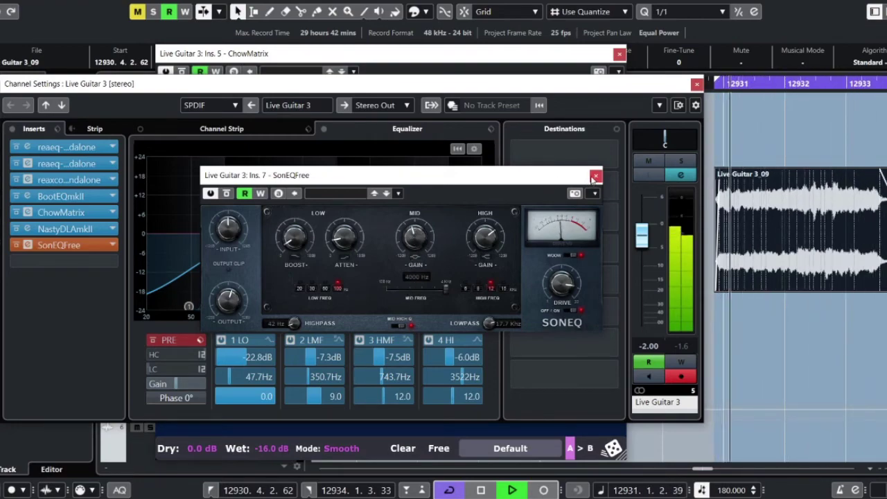
{"action": "left_click", "coordinate": [210, 193]}
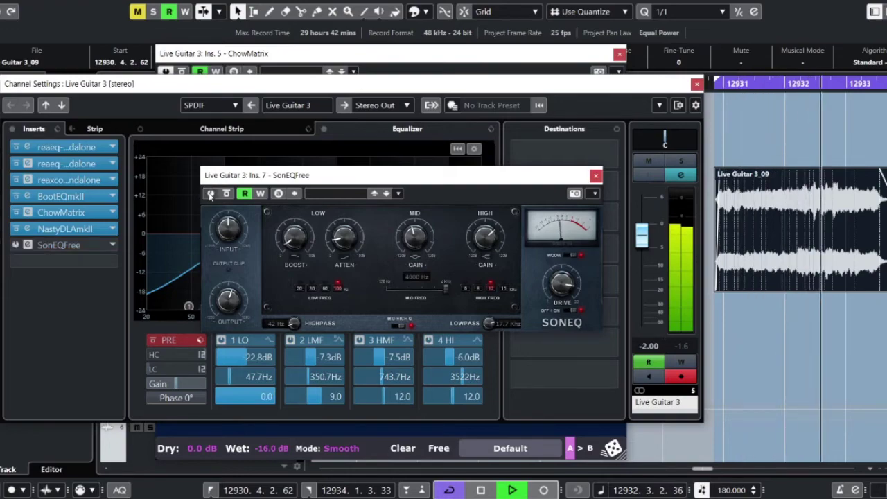
{"action": "left_click", "coordinate": [210, 193]}
{"action": "left_click", "coordinate": [595, 175]}
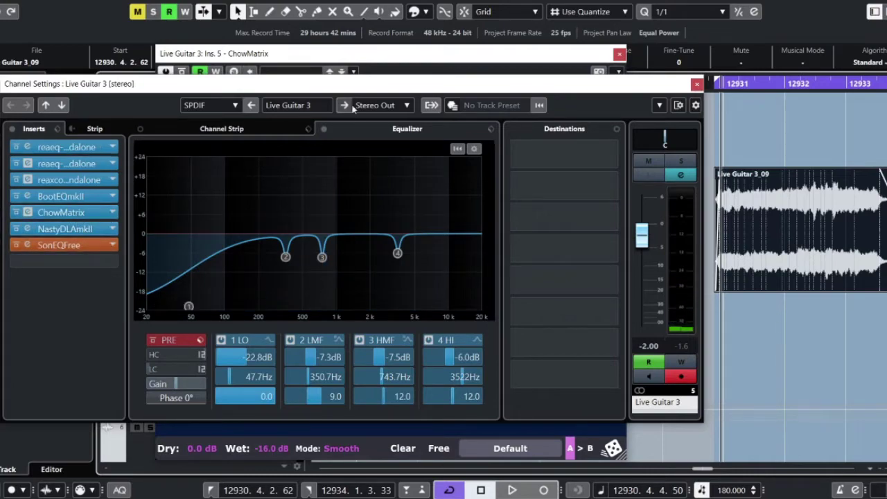
Step: Close the Live Guitar 3 channel settings and the remaining ChowMatrix, reaxcomp and reaeq editors
{"action": "left_click_drag", "start_coordinate": [379, 87], "coordinate": [389, 88]}
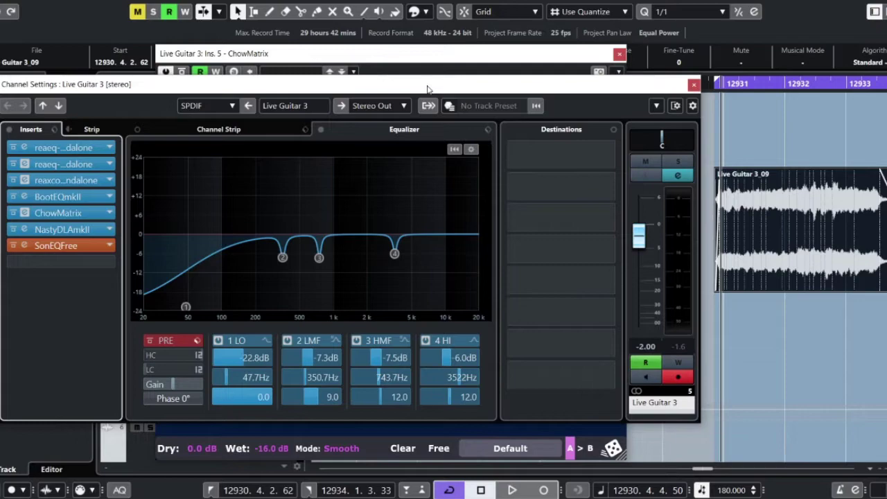
{"action": "left_click", "coordinate": [693, 85]}
{"action": "left_click", "coordinate": [619, 54]}
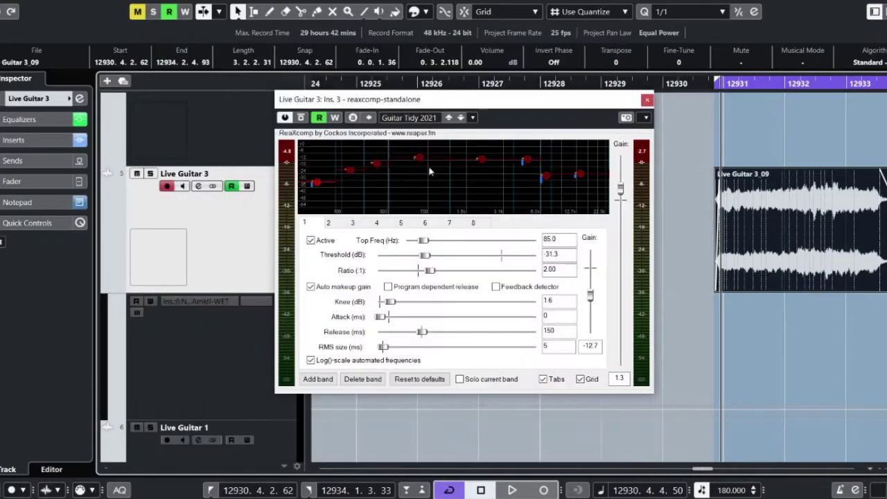
{"action": "left_click", "coordinate": [646, 99]}
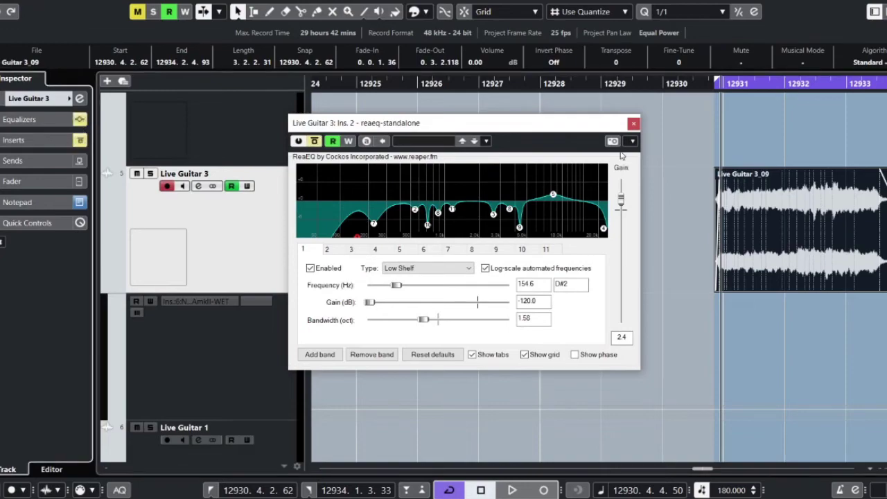
{"action": "left_click", "coordinate": [632, 123]}
Step: Play the guitar loop from just before its start with Live Guitar 3's equalizers and inserts bypassed, and again with both active
{"action": "left_click", "coordinate": [702, 83]}
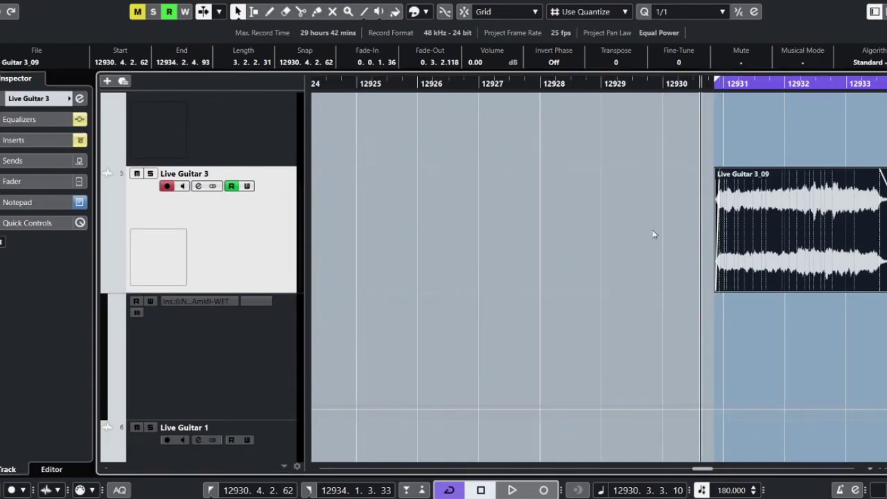
{"action": "key", "text": "space"}
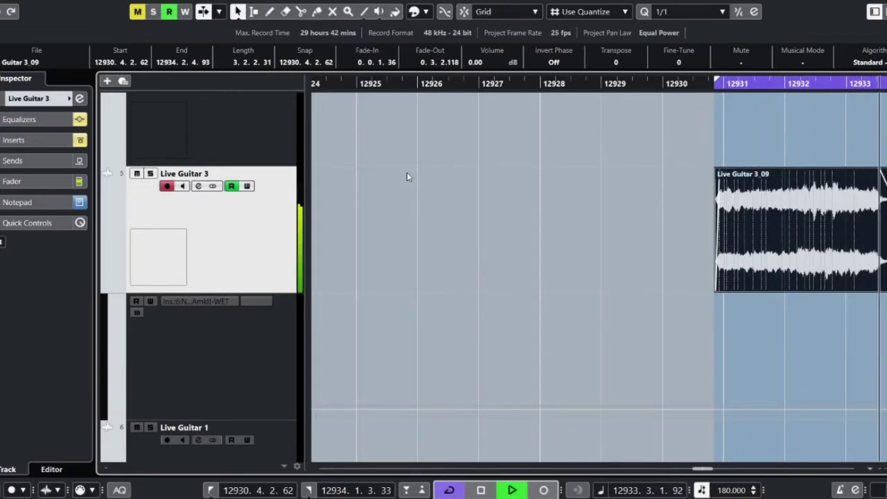
{"action": "key", "text": "space"}
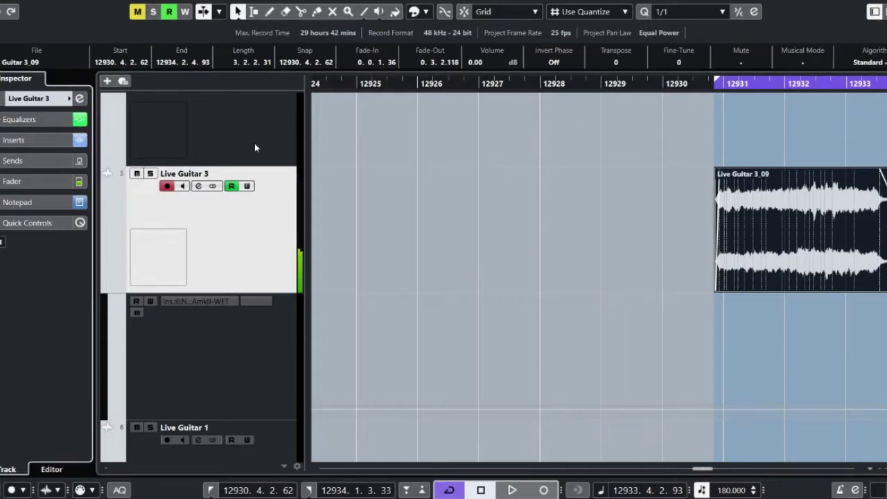
{"action": "left_click", "coordinate": [691, 87]}
{"action": "key", "text": "space"}
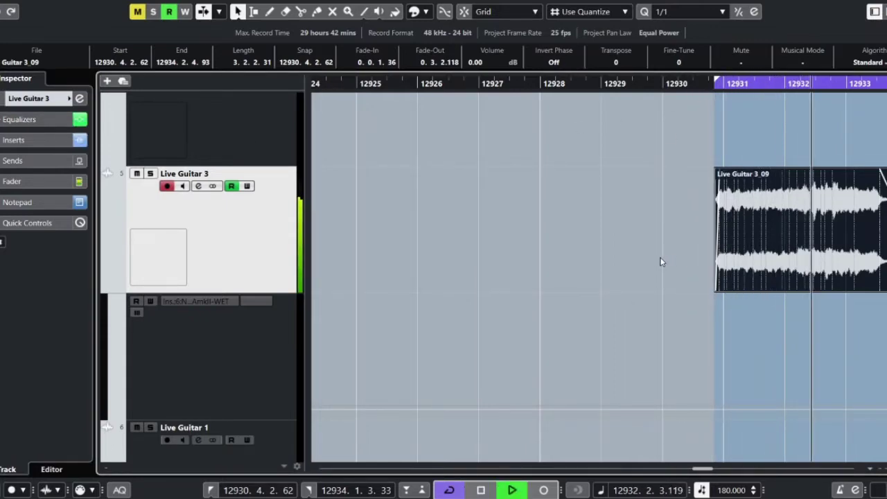
{"action": "key", "text": "space"}
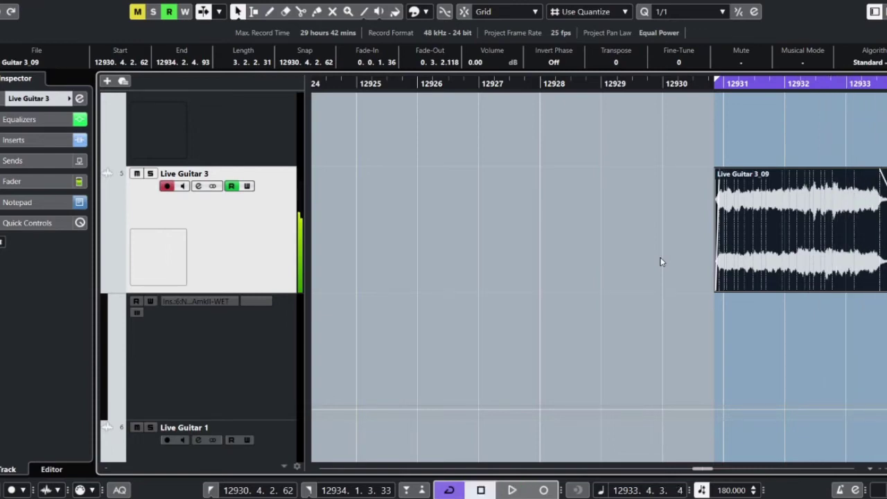
Step: Bypass Live Guitar 3's equalizers and inserts and replay the guitar loop unprocessed
{"action": "left_click", "coordinate": [687, 84]}
{"action": "left_click", "coordinate": [80, 119]}
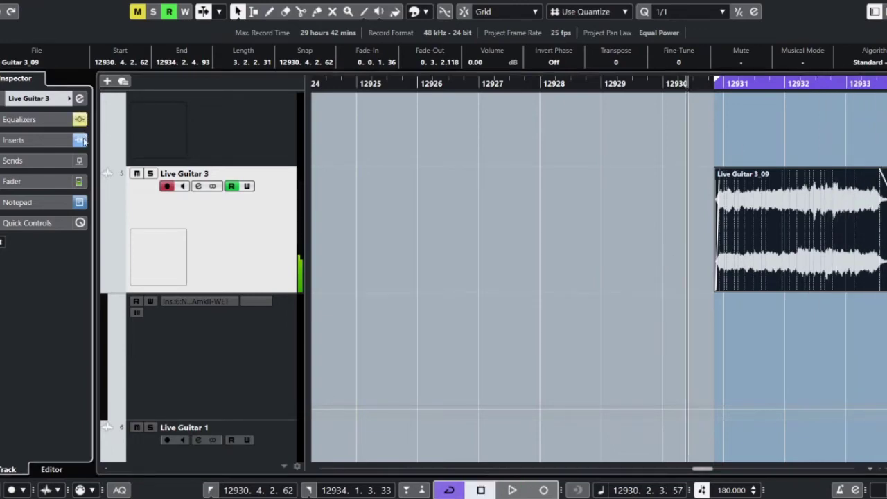
{"action": "key", "text": "space"}
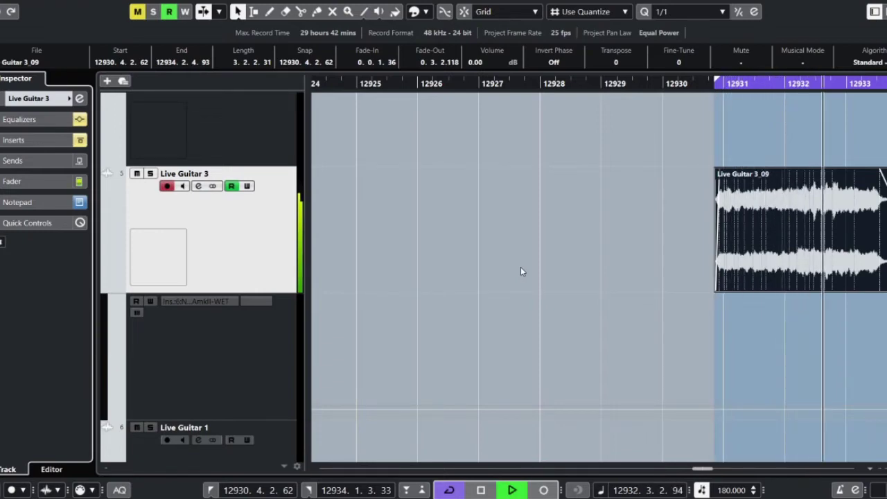
{"action": "key", "text": "space"}
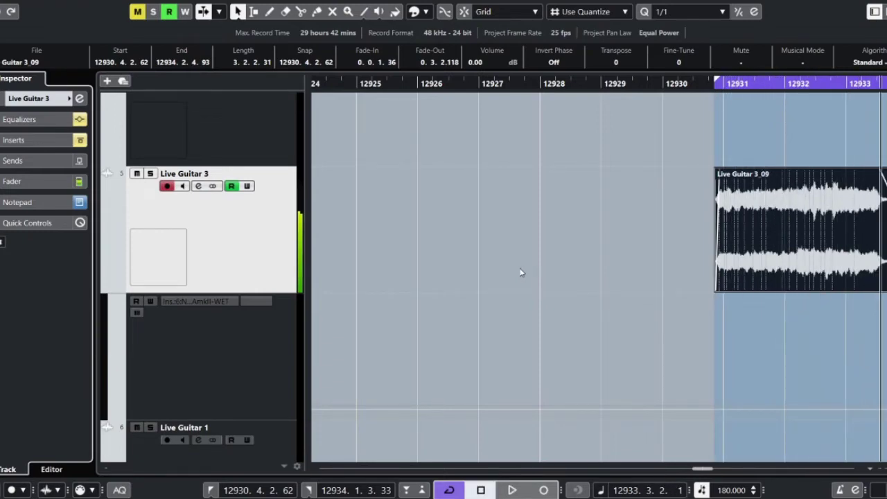
Step: Reactivate Live Guitar 3's equalizers and inserts and replay the loop from just before its start
{"action": "left_click", "coordinate": [79, 120]}
{"action": "left_click", "coordinate": [83, 141]}
{"action": "left_click", "coordinate": [701, 84]}
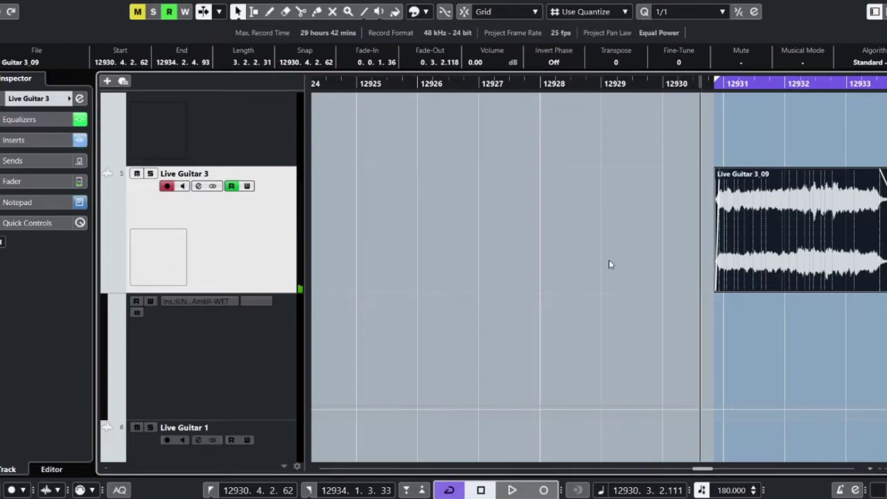
{"action": "key", "text": "space"}
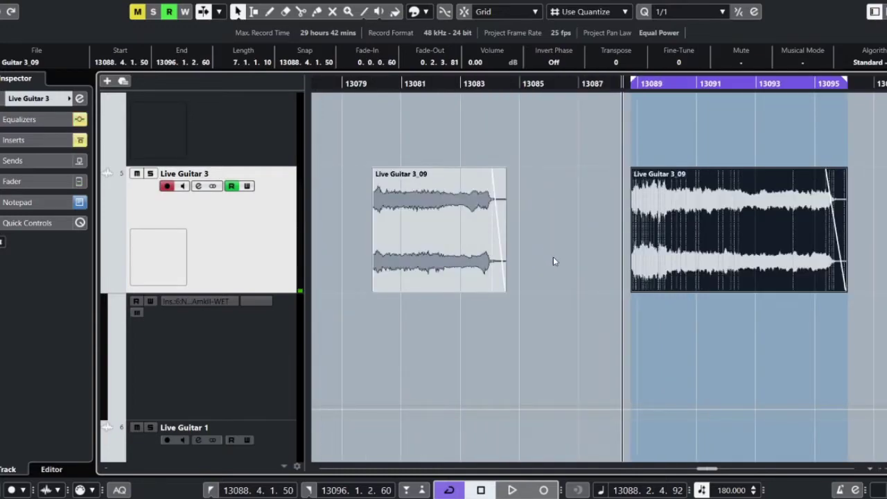
Step: Play the guitar phrase looped at bar 13089 and compare it with the track's equalizers bypassed and active
{"action": "key", "text": "space"}
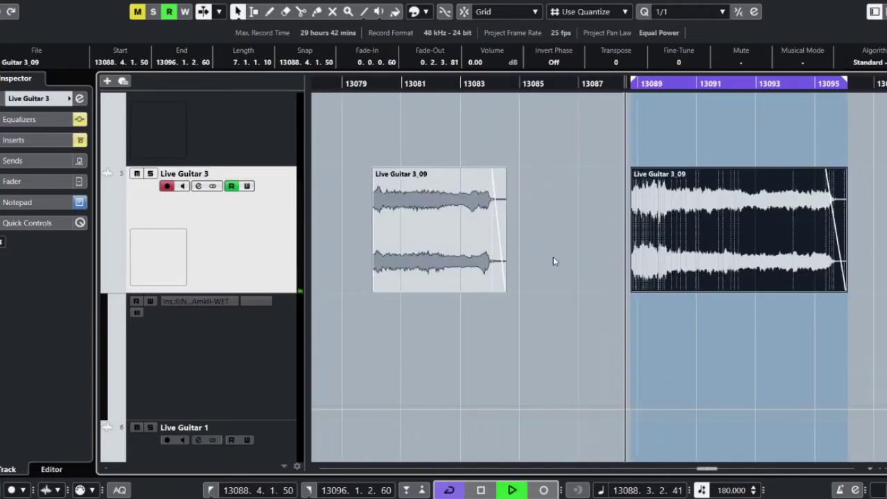
{"action": "left_click", "coordinate": [80, 119]}
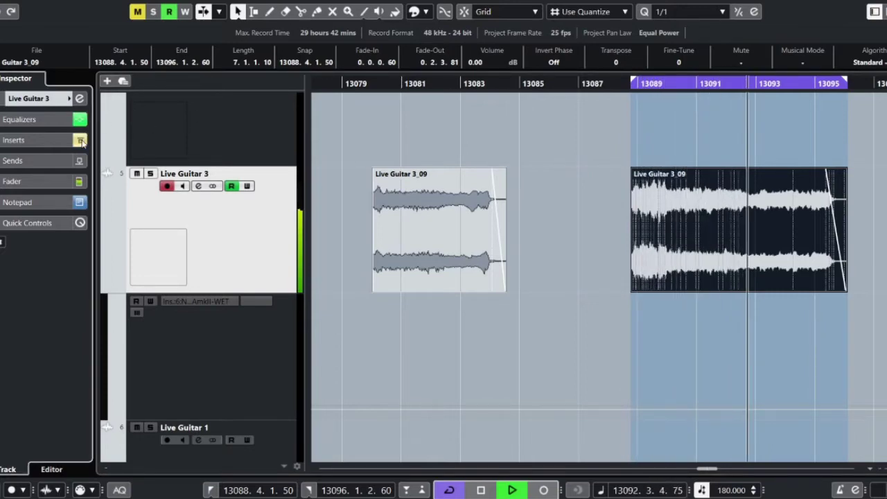
{"action": "left_click", "coordinate": [82, 119]}
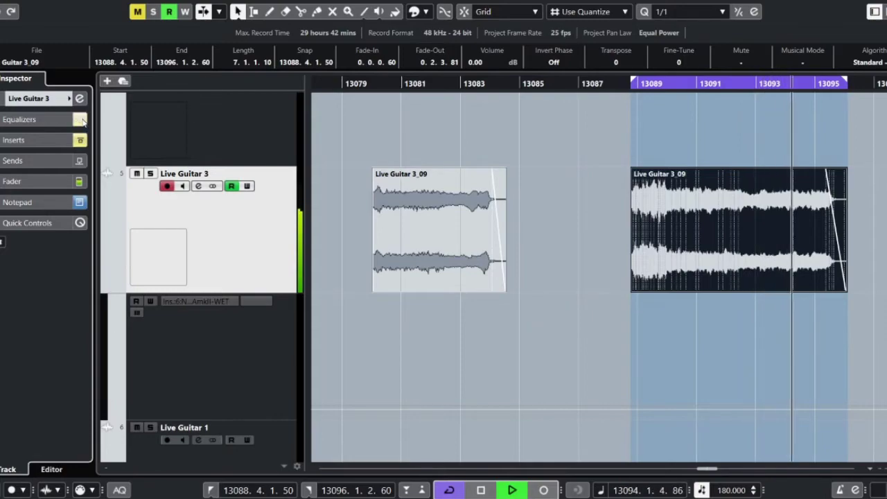
{"action": "left_click", "coordinate": [81, 120]}
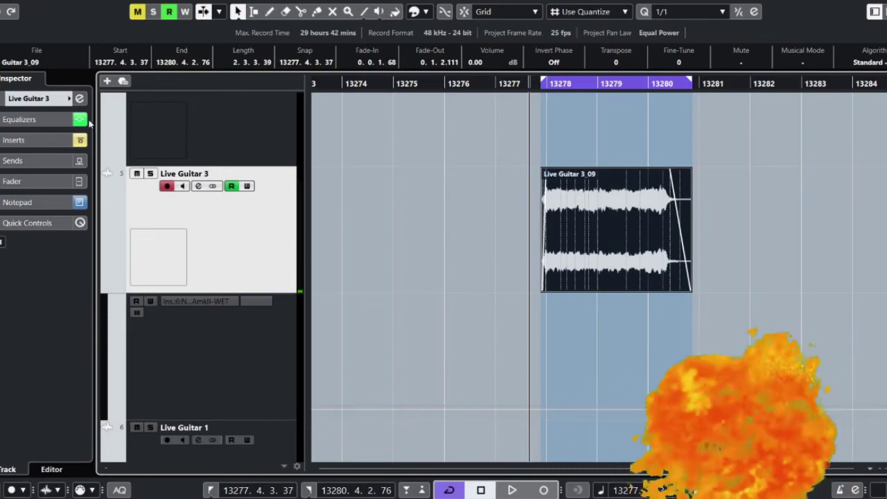
Step: Bypass Live Guitar 3's equalizers and play the guitar phrase looped at bar 13278 with the inserts also bypassed
{"action": "left_click", "coordinate": [81, 120]}
{"action": "key", "text": "space"}
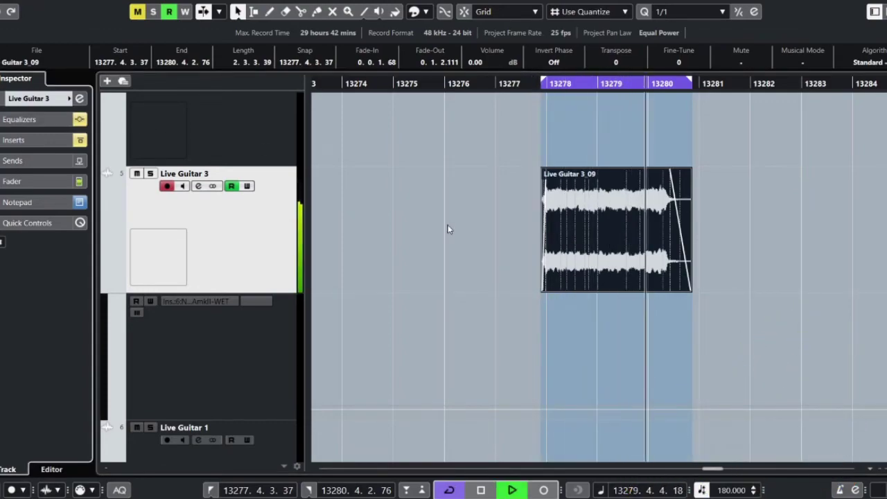
{"action": "key", "text": "space"}
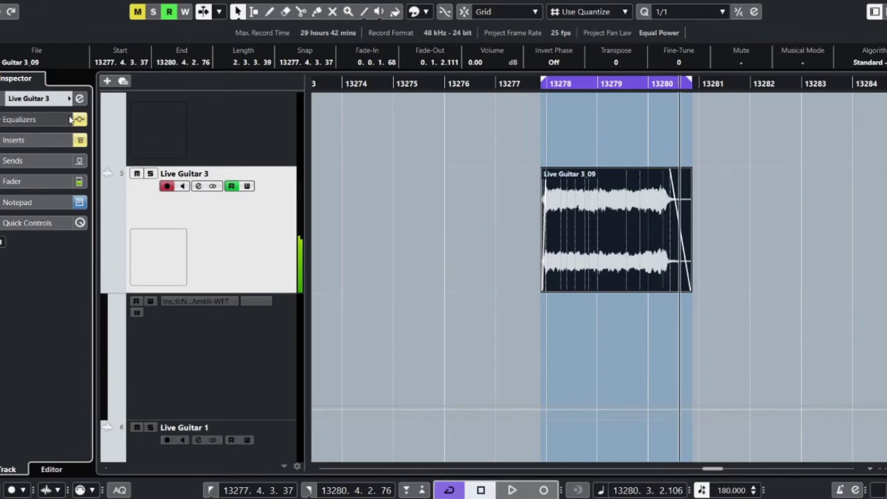
Step: Reactivate Live Guitar 3's equalizers and replay the phrase at bar 13278, first with the inserts bypassed and again with them active
{"action": "left_click", "coordinate": [81, 120]}
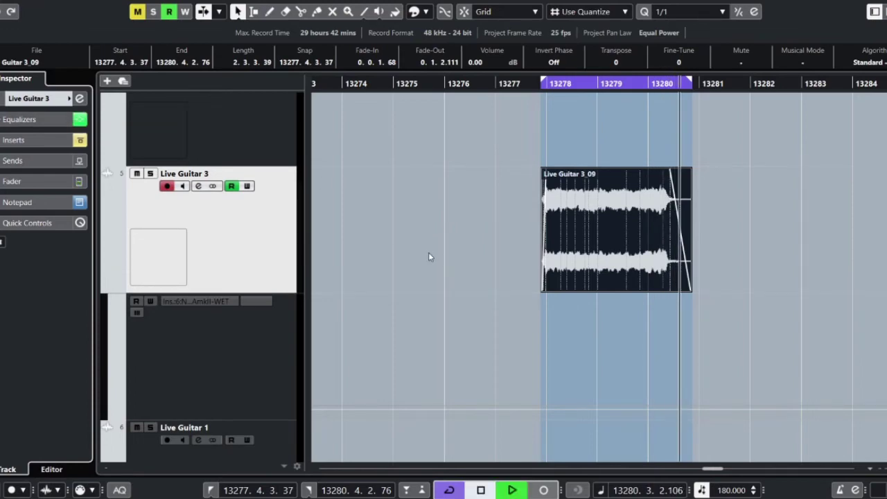
{"action": "key", "text": "space"}
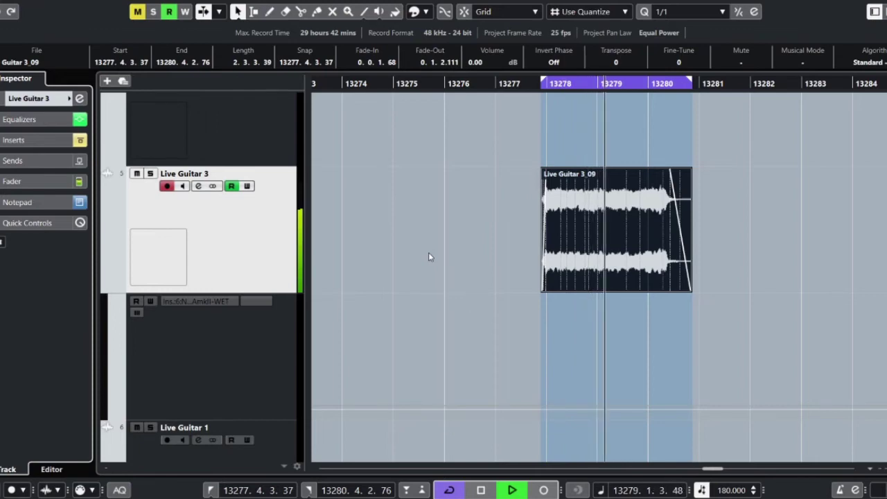
{"action": "key", "text": "space"}
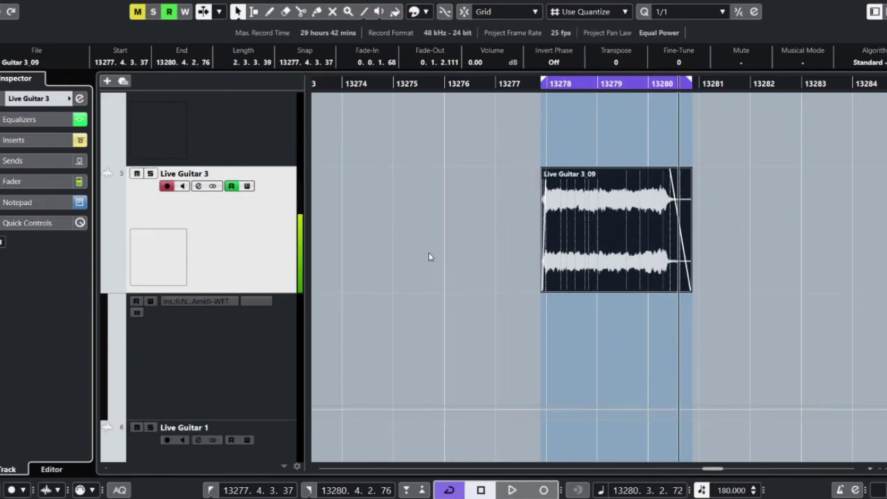
{"action": "left_click", "coordinate": [79, 142]}
{"action": "key", "text": "space"}
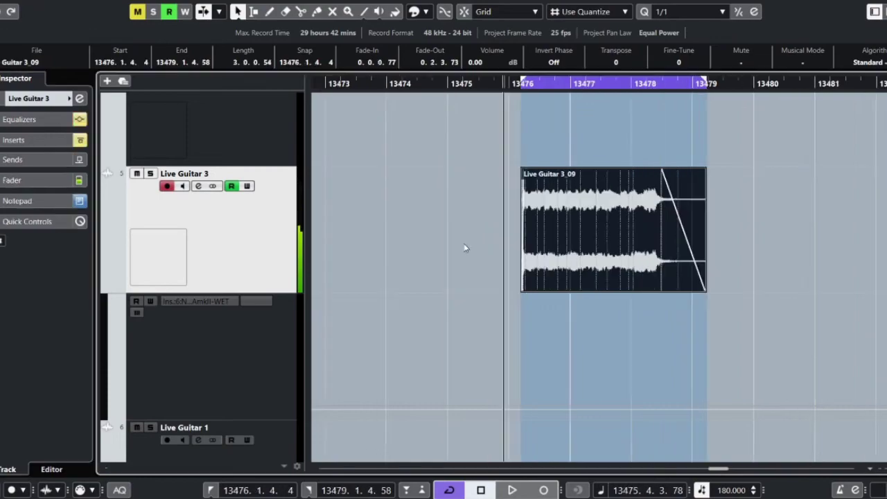
Step: Play the guitar phrase looped at bar 13476 with Live Guitar 3's equalizers and inserts bypassed, and again with both active
{"action": "key", "text": "space"}
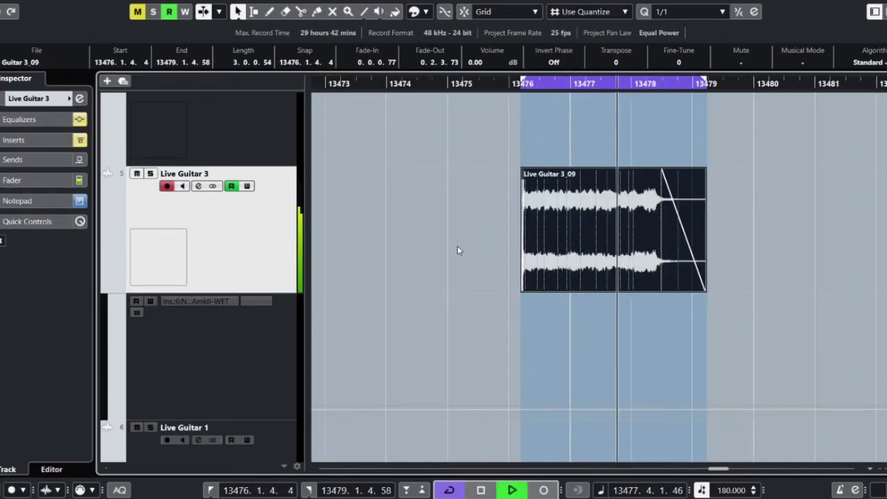
{"action": "key", "text": "space"}
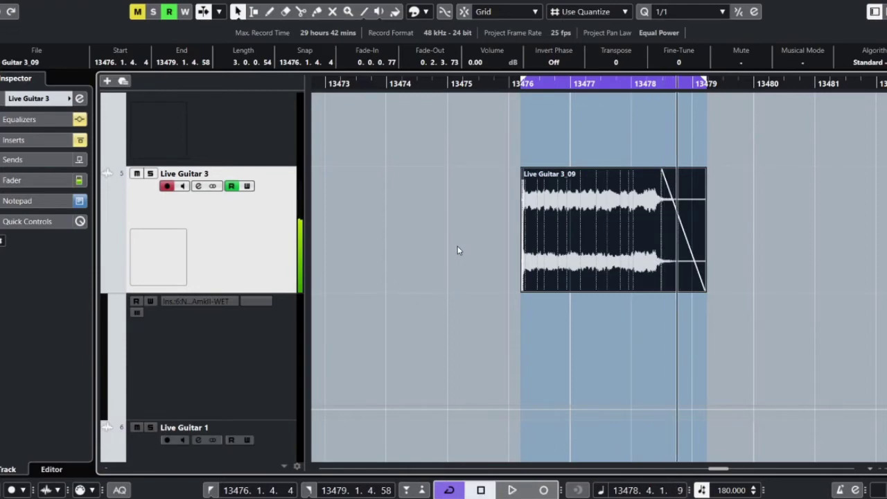
{"action": "left_click", "coordinate": [80, 120]}
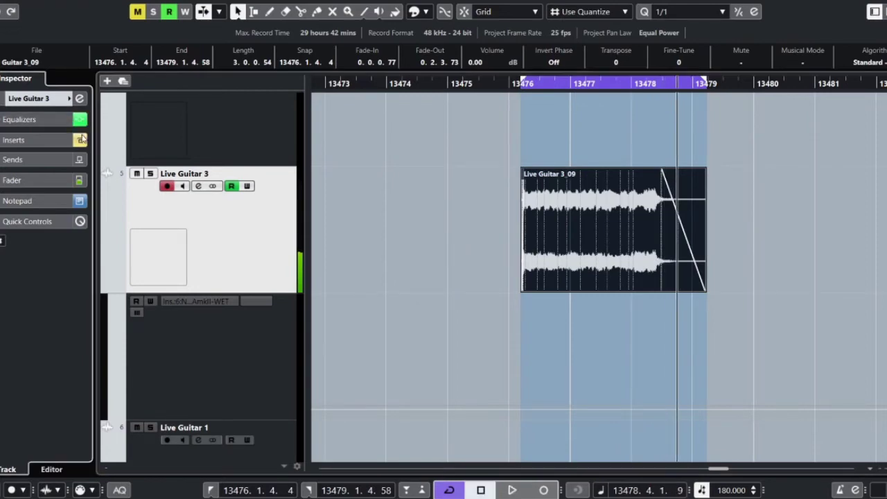
{"action": "left_click", "coordinate": [506, 84]}
{"action": "key", "text": "space"}
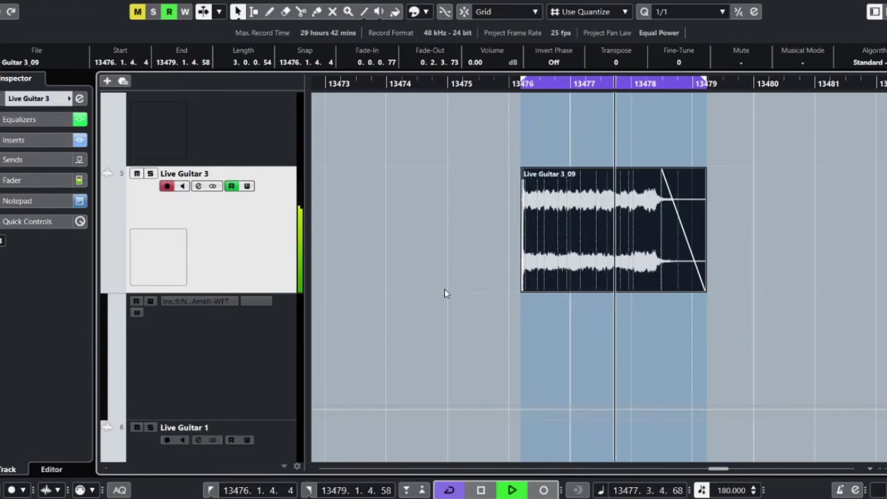
{"action": "key", "text": "space"}
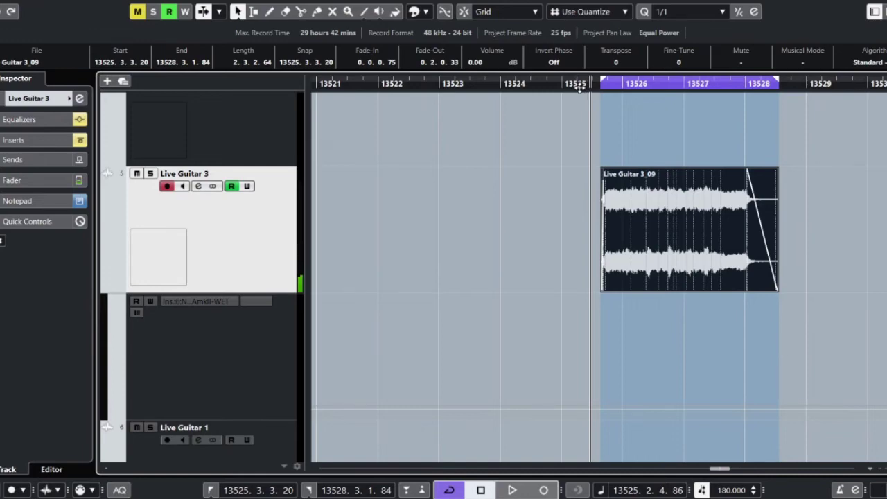
Step: Compare the guitar phrase looped at bar 13526 with equalizers and inserts bypassed and active, replaying it from bar 13525
{"action": "key", "text": "space"}
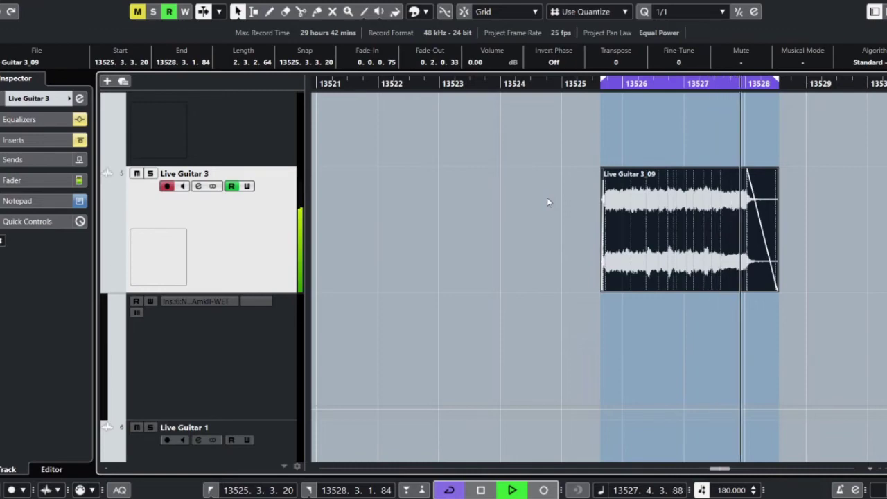
{"action": "key", "text": "space"}
{"action": "left_click", "coordinate": [574, 84]}
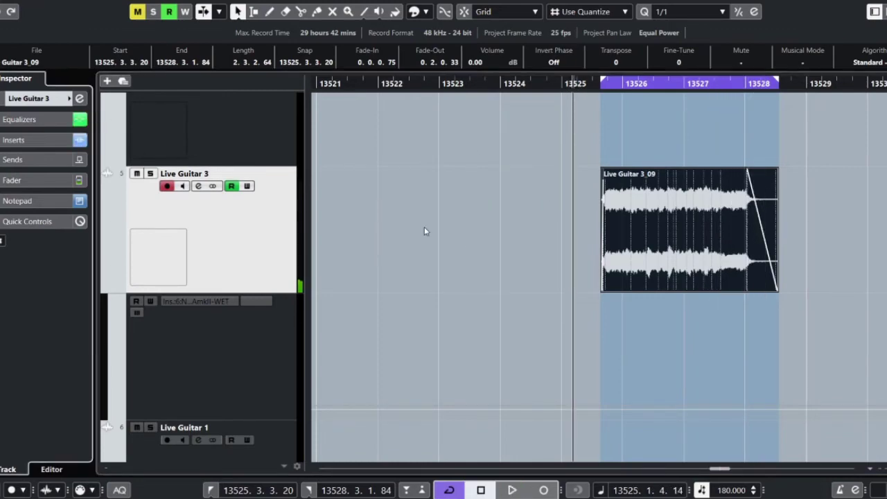
{"action": "key", "text": "space"}
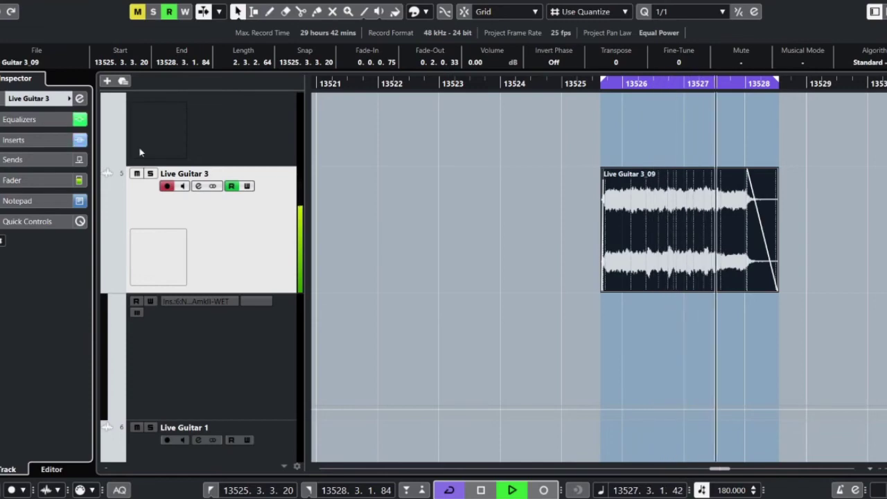
{"action": "key", "text": "space"}
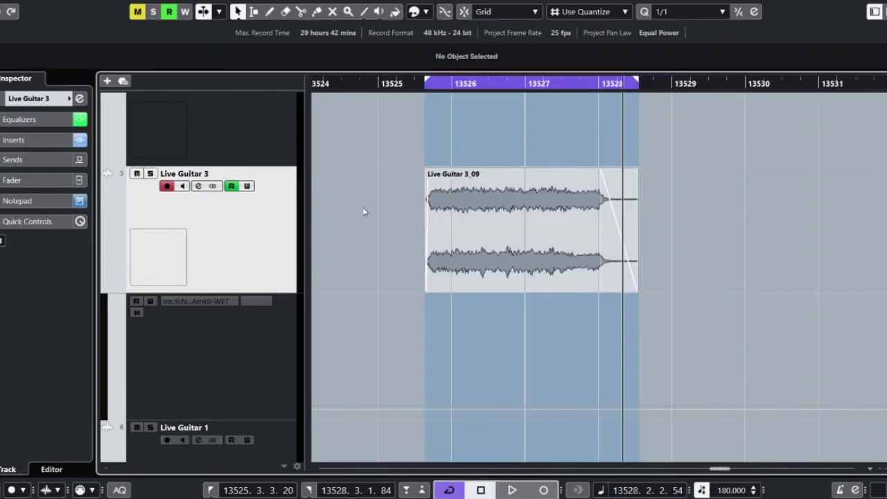